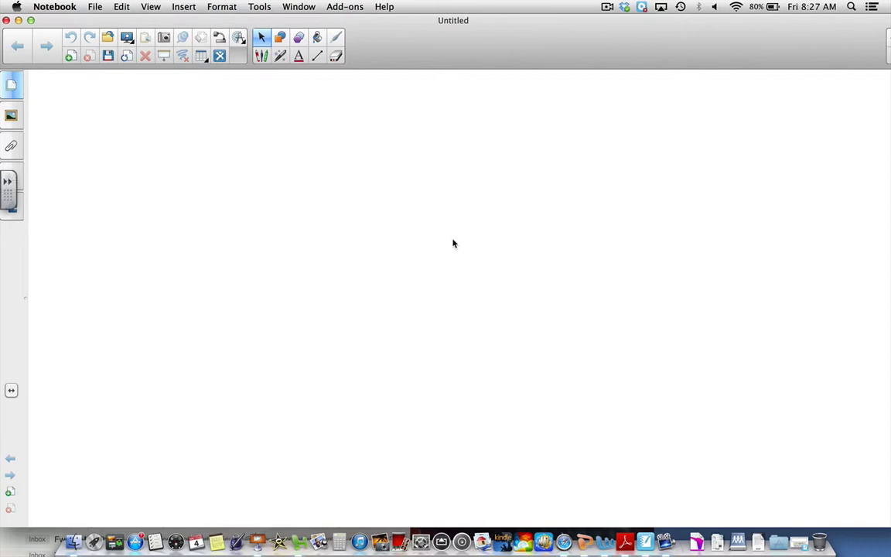
- Draw a wide, unfilled rectangle with a black outline across the middle of the blank page
{"action": "left_click", "coordinate": [276, 37]}
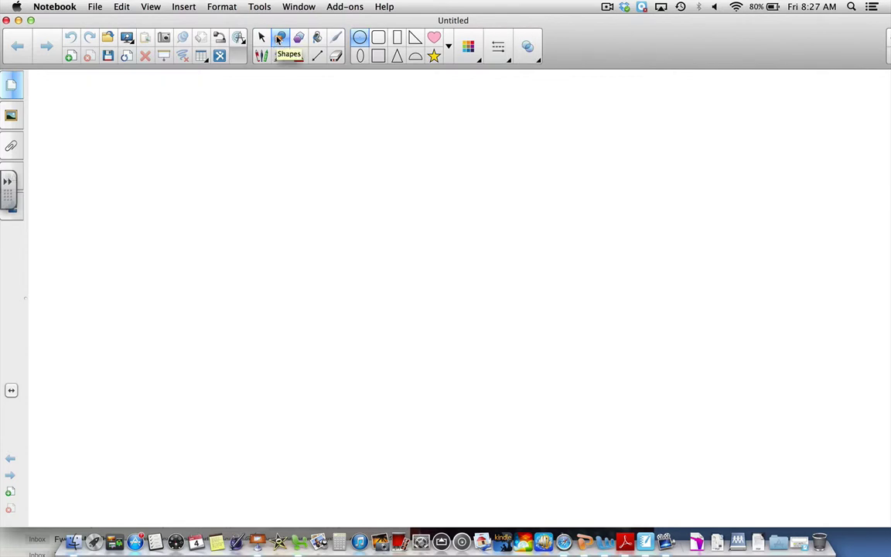
{"action": "left_click", "coordinate": [396, 39]}
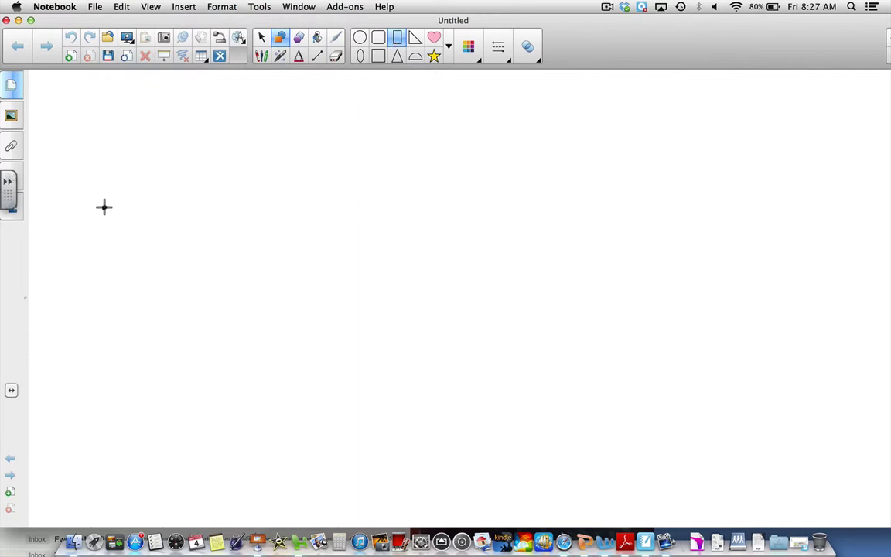
{"action": "left_click_drag", "start_coordinate": [104, 206], "coordinate": [780, 336]}
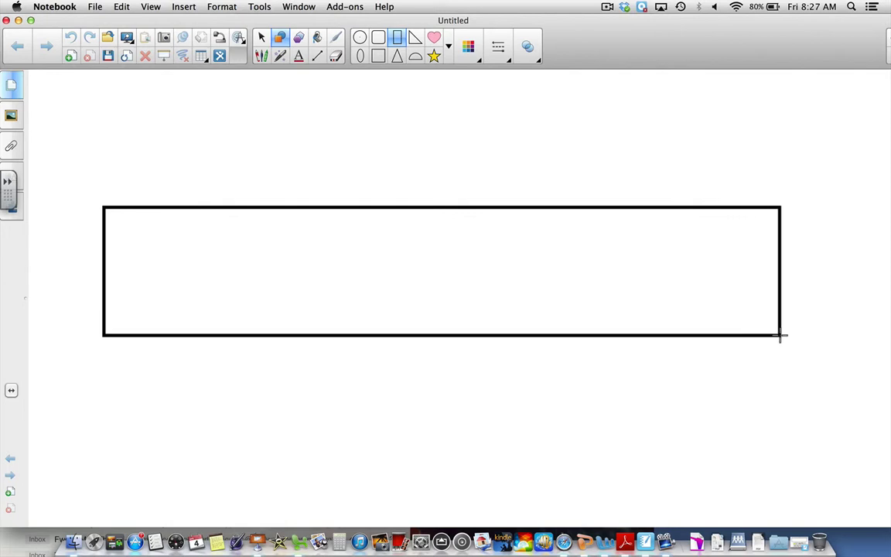
{"action": "left_click_drag", "start_coordinate": [780, 335], "coordinate": [780, 336]}
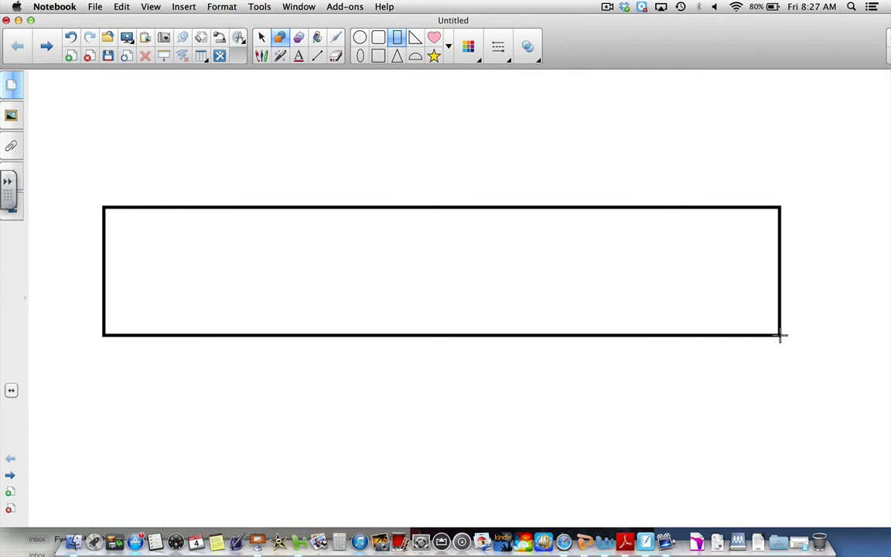
- Move the wide rectangle slightly right and up so it sits centred on the page
{"action": "left_click", "coordinate": [262, 36]}
{"action": "left_click", "coordinate": [309, 207]}
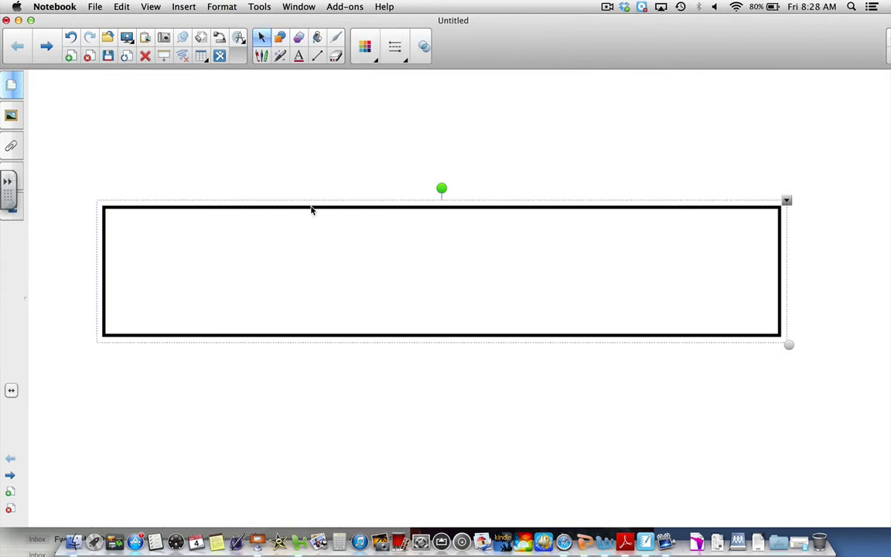
{"action": "left_click_drag", "start_coordinate": [312, 207], "coordinate": [337, 203]}
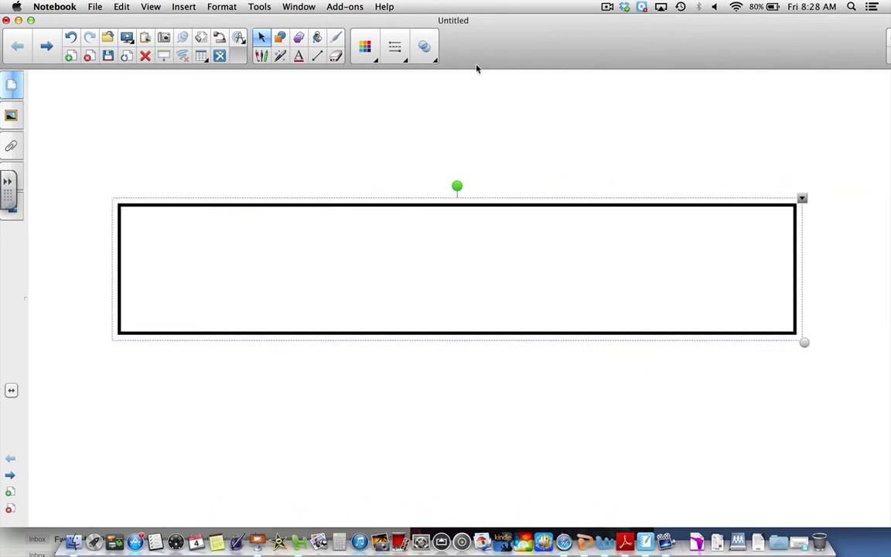
{"action": "left_click_drag", "start_coordinate": [477, 27], "coordinate": [481, 28]}
{"action": "scroll", "coordinate": [451, 192], "scroll_direction": "down", "scroll_amount": 2}
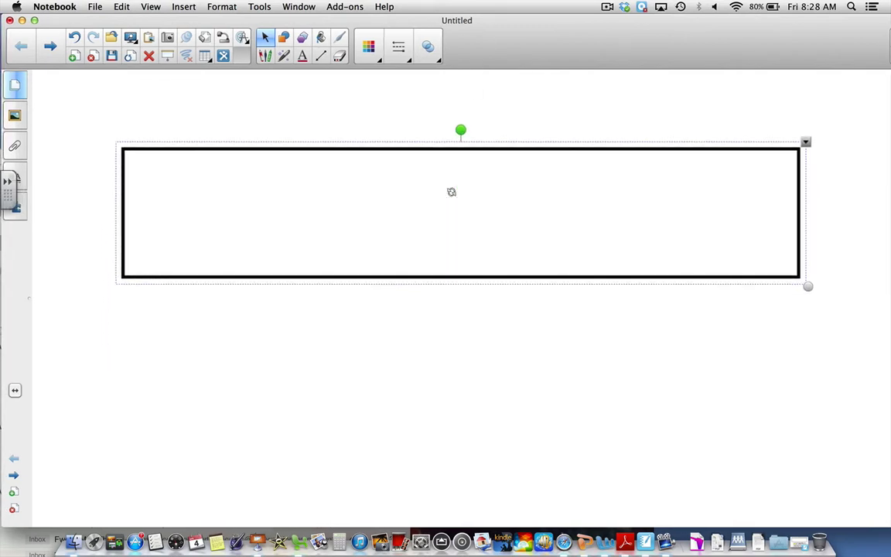
- Draw a small rounded square below the left part of the wide rectangle
{"action": "left_click", "coordinate": [299, 40]}
{"action": "left_click", "coordinate": [286, 41]}
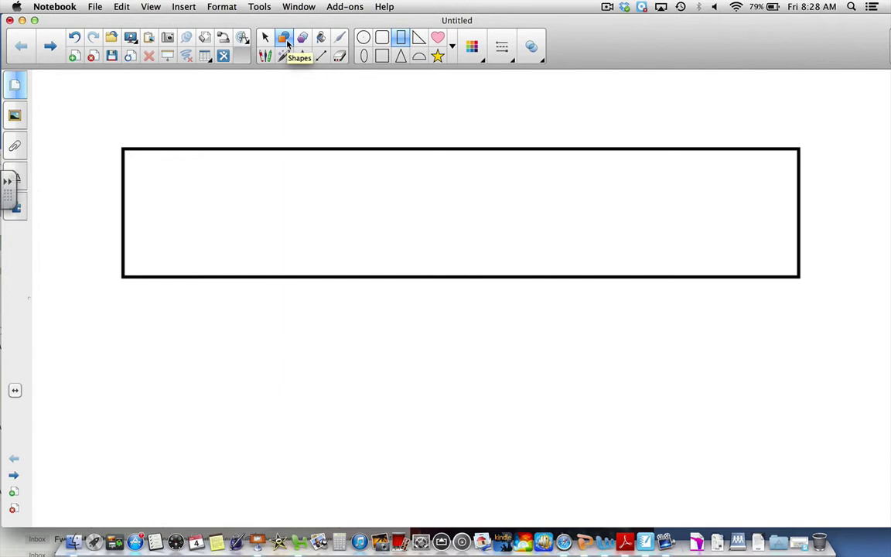
{"action": "left_click", "coordinate": [382, 39]}
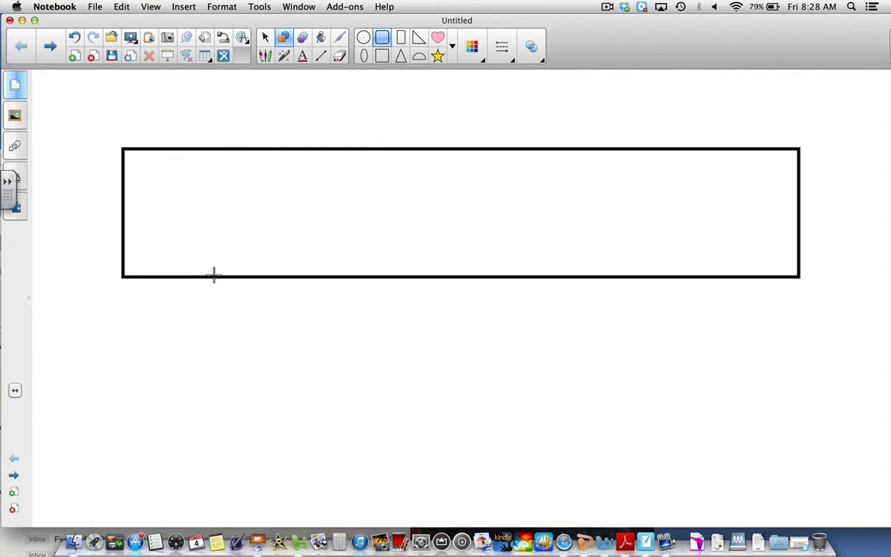
{"action": "left_click_drag", "start_coordinate": [167, 328], "coordinate": [261, 414]}
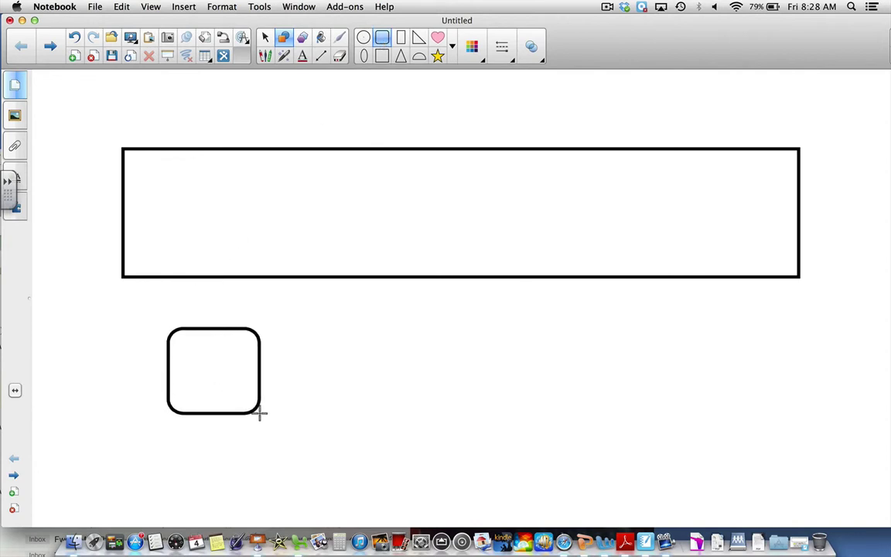
- Make the rounded square an Infinite Cloner
{"action": "left_click", "coordinate": [264, 39]}
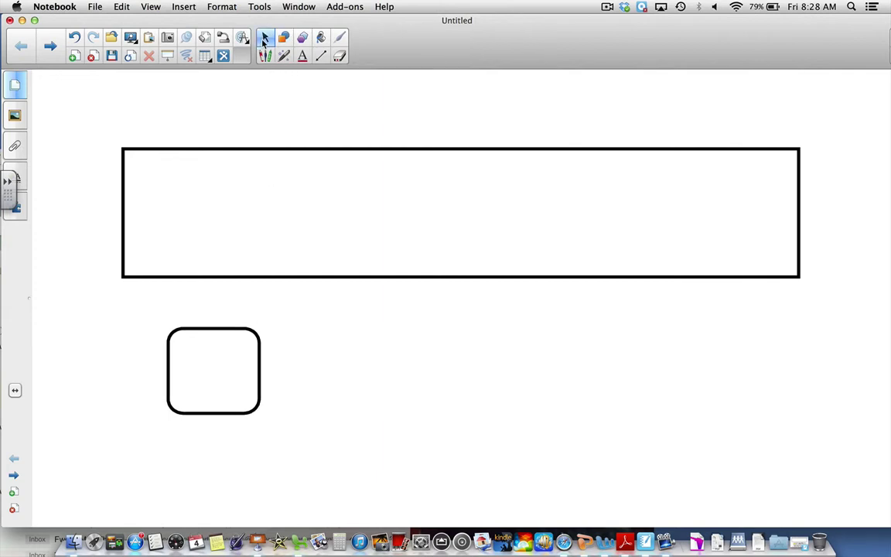
{"action": "left_click", "coordinate": [245, 330]}
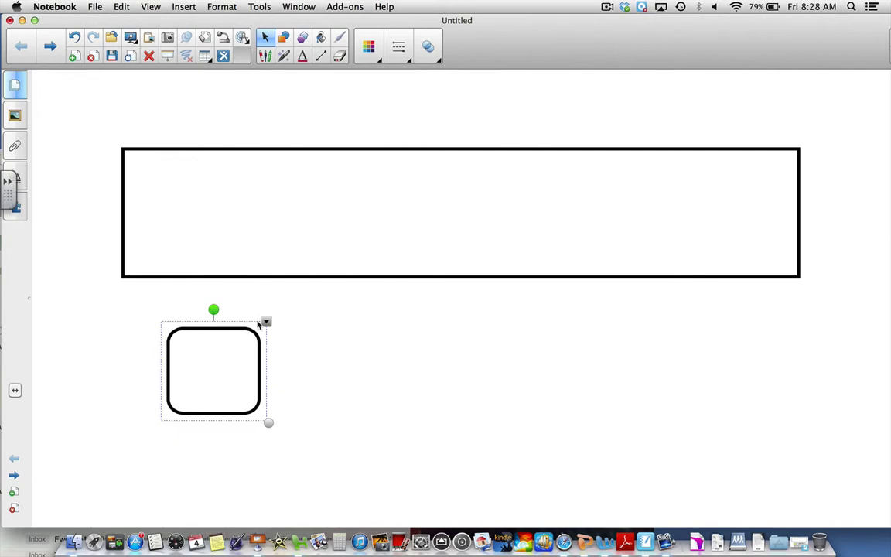
{"action": "left_click", "coordinate": [266, 322]}
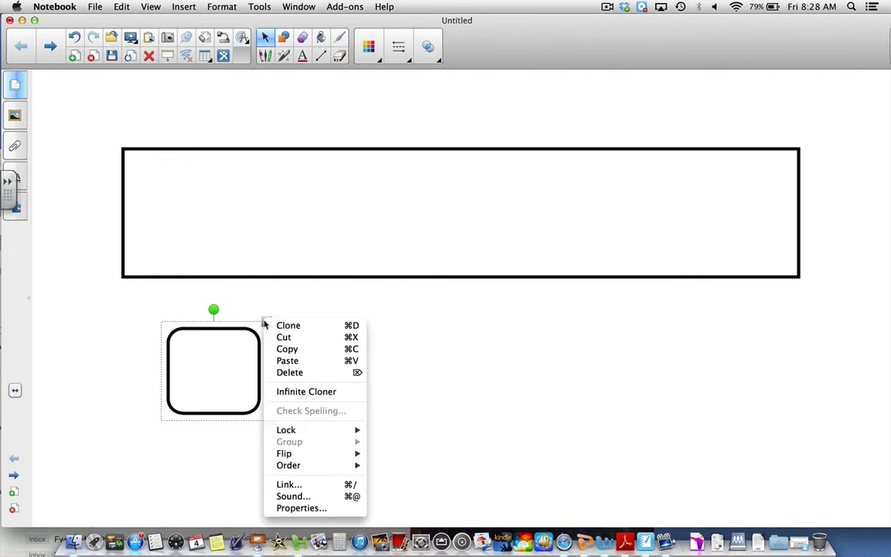
{"action": "left_click", "coordinate": [296, 393]}
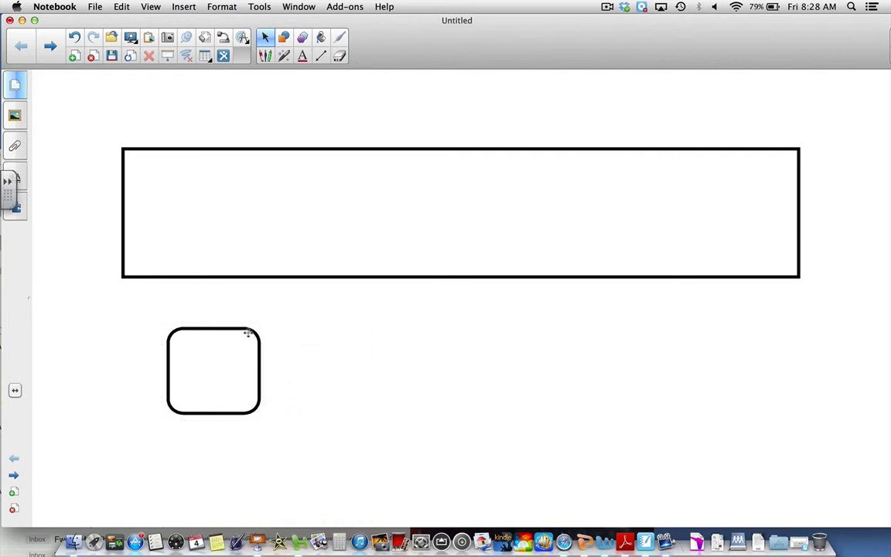
- Pull two copies off the rounded square and line them up in a row to its right
{"action": "mouse_move", "coordinate": [247, 330]}
{"action": "left_mouse_down"}
{"action": "mouse_move", "coordinate": [325, 338]}
{"action": "mouse_move", "coordinate": [372, 326]}
{"action": "mouse_move", "coordinate": [362, 332]}
{"action": "left_mouse_up"}
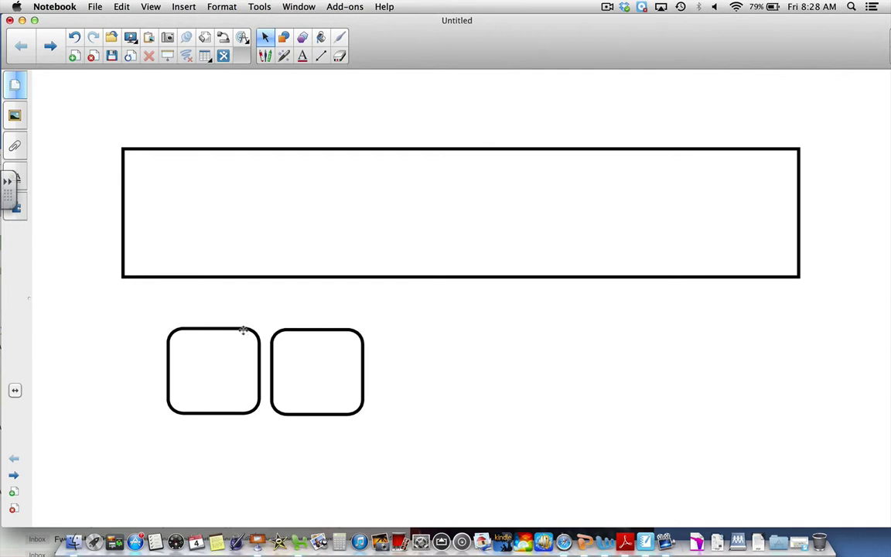
{"action": "mouse_move", "coordinate": [243, 330]}
{"action": "left_mouse_down"}
{"action": "mouse_move", "coordinate": [414, 324]}
{"action": "mouse_move", "coordinate": [464, 340]}
{"action": "mouse_move", "coordinate": [463, 330]}
{"action": "left_mouse_up"}
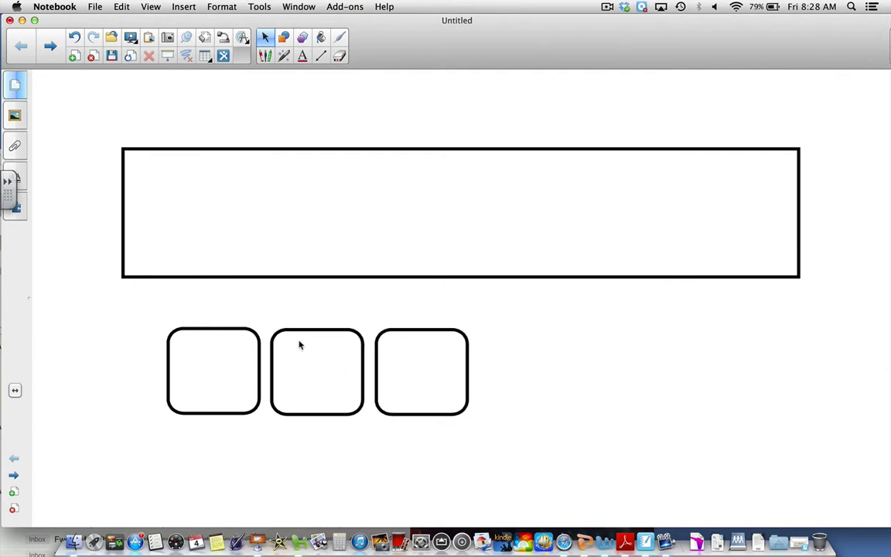
{"action": "scroll", "coordinate": [280, 348], "scroll_direction": "up", "scroll_amount": 2}
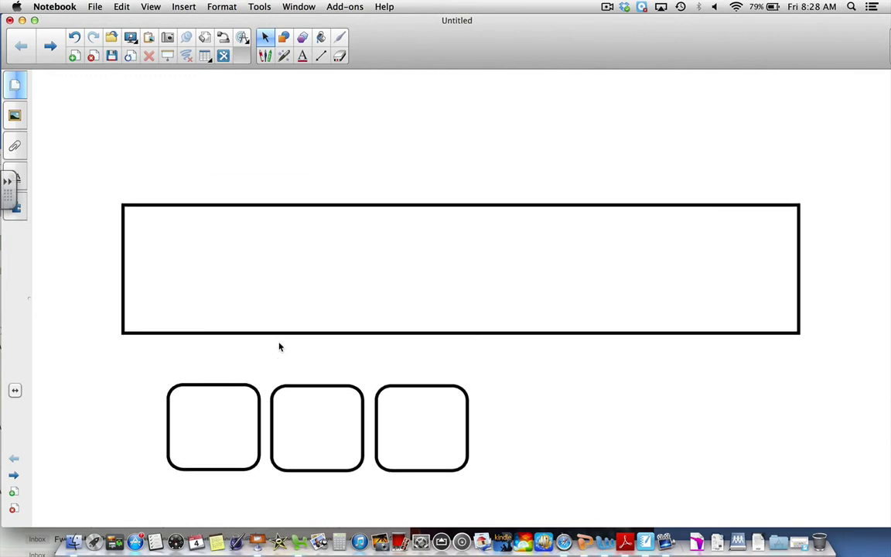
{"action": "scroll", "coordinate": [280, 348], "scroll_direction": "down", "scroll_amount": 5}
{"action": "scroll", "coordinate": [280, 347], "scroll_direction": "up", "scroll_amount": 2}
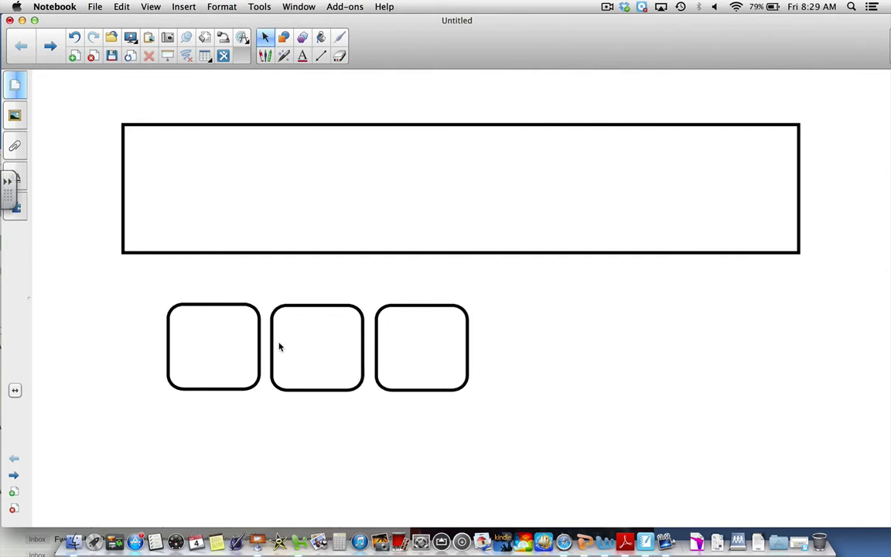
{"action": "scroll", "coordinate": [280, 348], "scroll_direction": "up", "scroll_amount": 1}
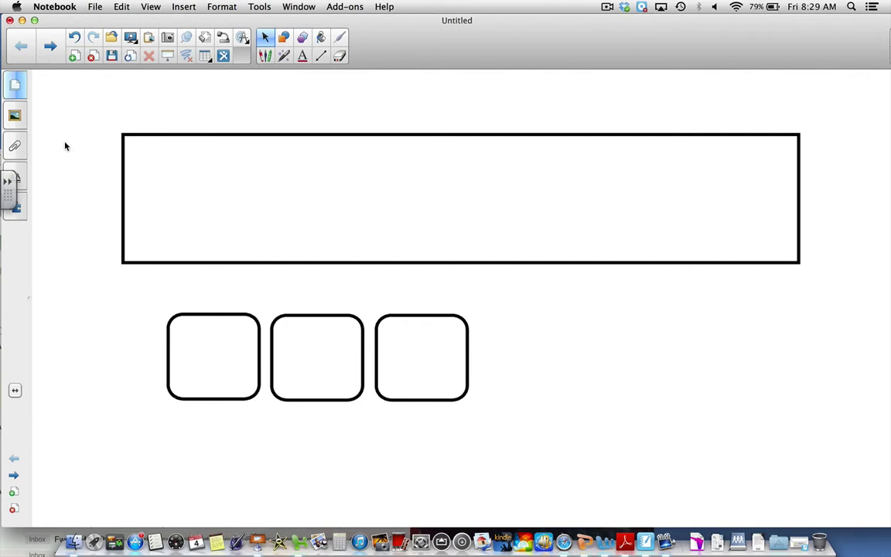
- Search the Gallery for "apple" and place the red Apple picture on the page over the third rounded square
{"action": "left_click", "coordinate": [14, 116]}
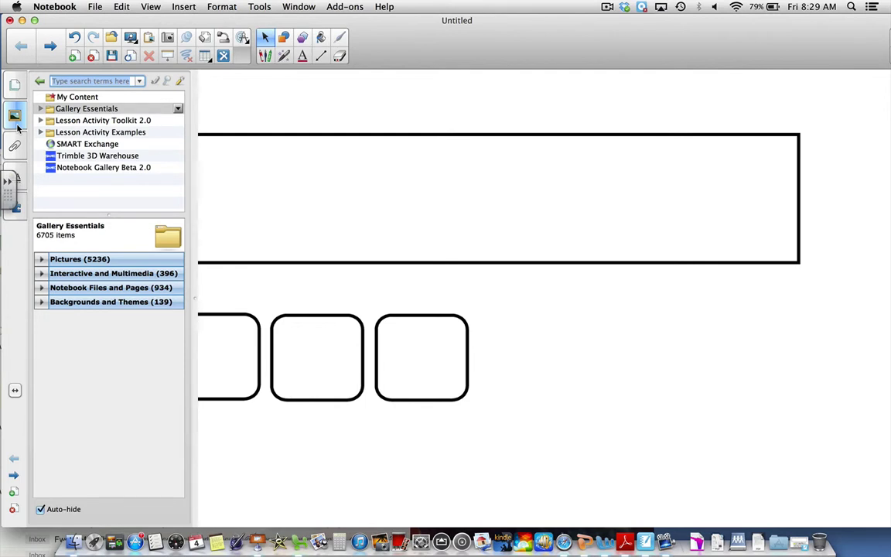
{"action": "left_click", "coordinate": [118, 80]}
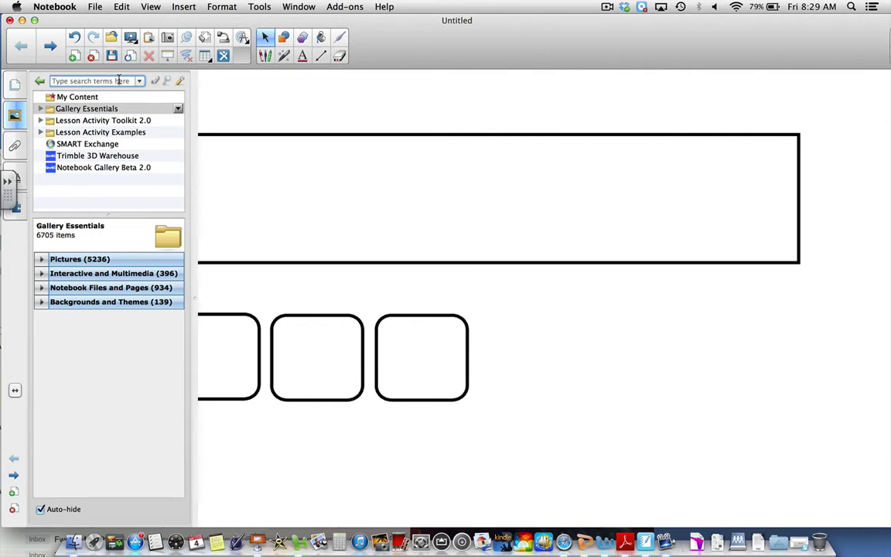
{"action": "triple_click", "coordinate": [118, 80]}
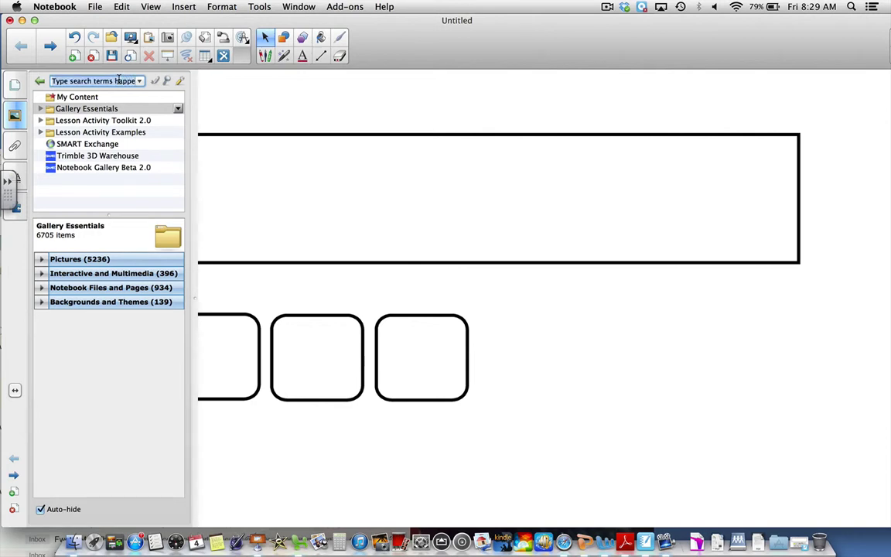
{"action": "type", "text": "apple"}
{"action": "key", "text": "Return"}
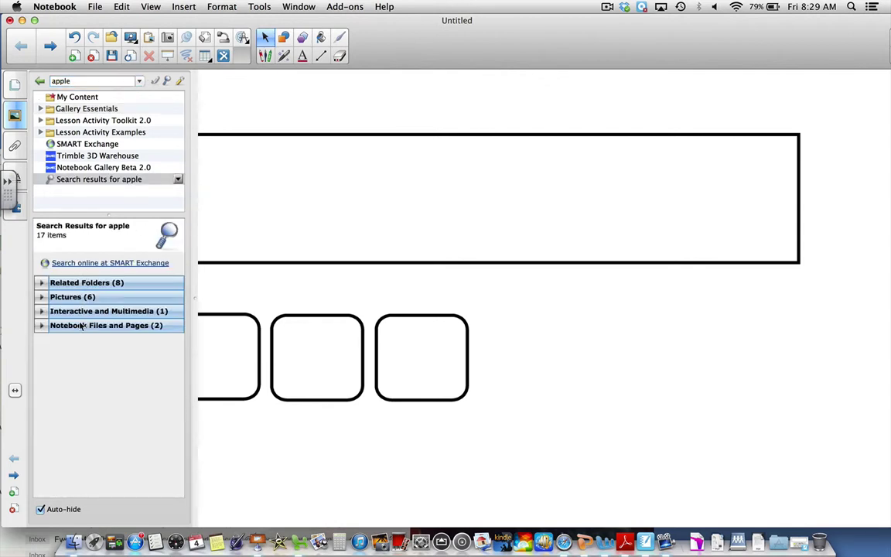
{"action": "left_click", "coordinate": [83, 299]}
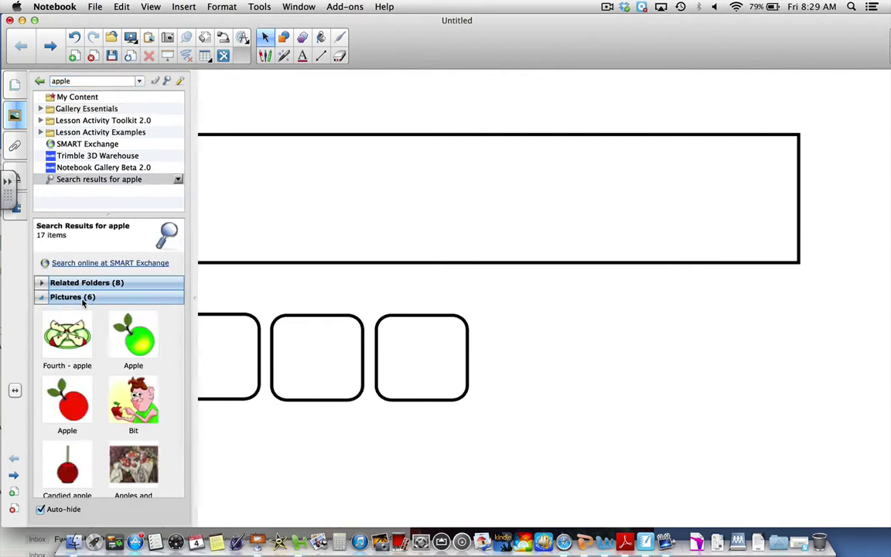
{"action": "left_click", "coordinate": [63, 394]}
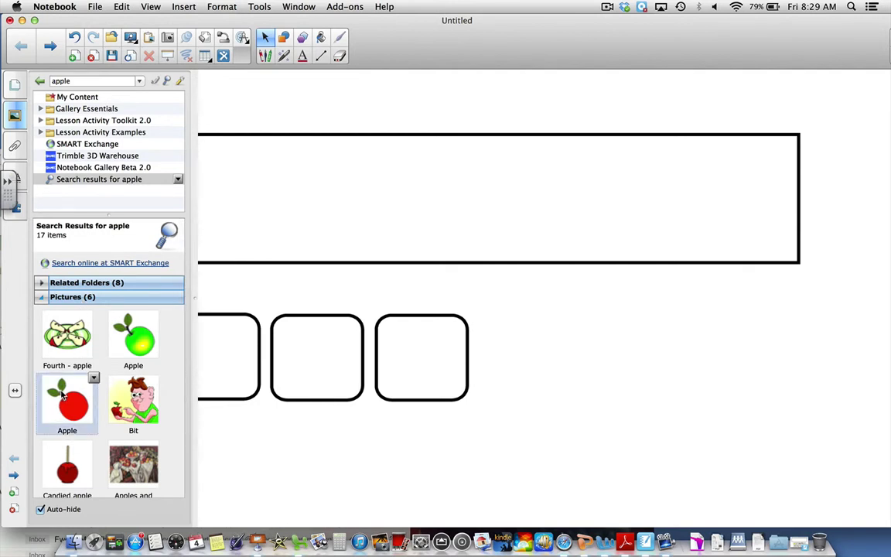
{"action": "left_click_drag", "start_coordinate": [63, 395], "coordinate": [424, 356]}
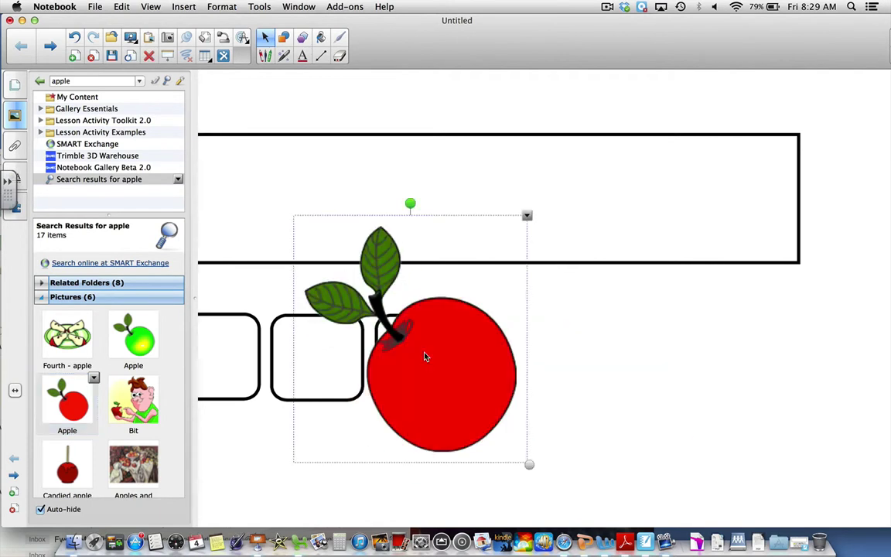
- Search the Gallery for "carrot" and place the Carrots picture on the page to the right of the apple
{"action": "left_click", "coordinate": [102, 80]}
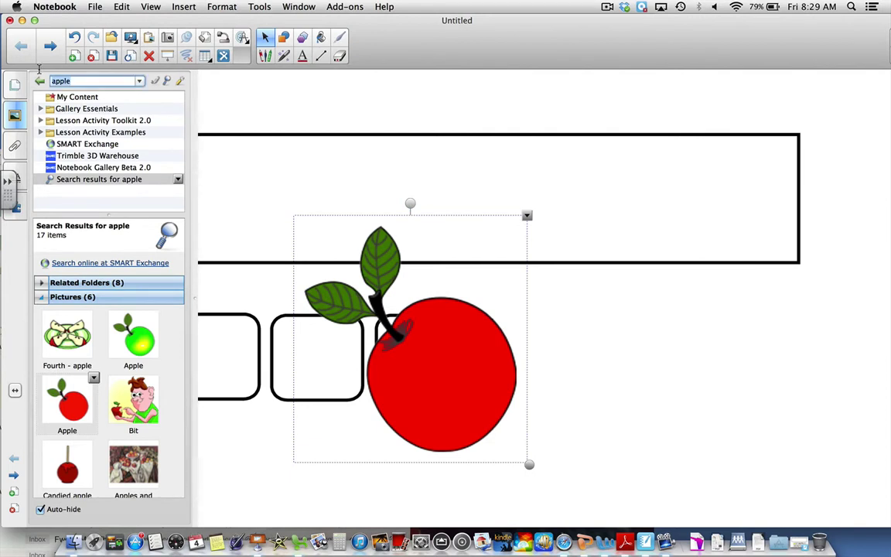
{"action": "key", "text": "super+a"}
{"action": "type", "text": "candle"}
{"action": "key", "text": "BackSpace"}
{"action": "key", "text": "BackSpace"}
{"action": "key", "text": "BackSpace"}
{"action": "key", "text": "BackSpace"}
{"action": "type", "text": "rrot"}
{"action": "key", "text": "Return"}
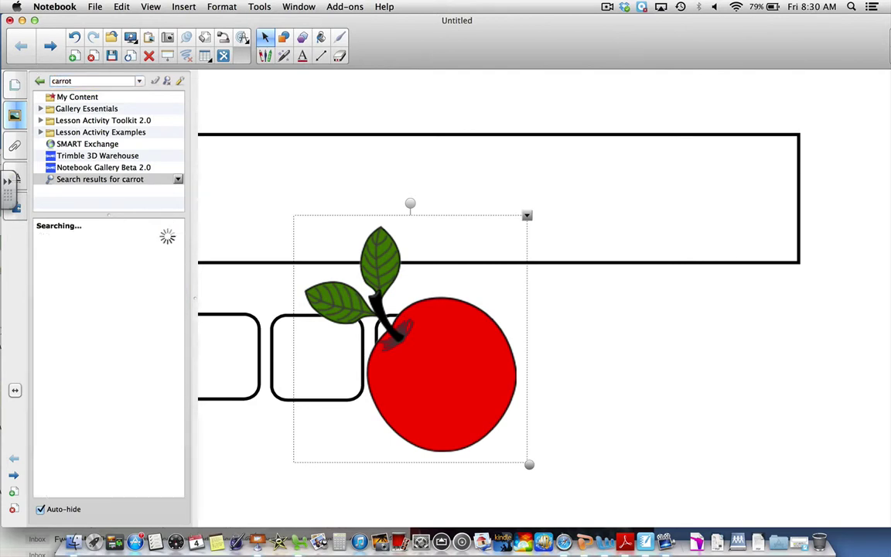
{"action": "left_click", "coordinate": [65, 282]}
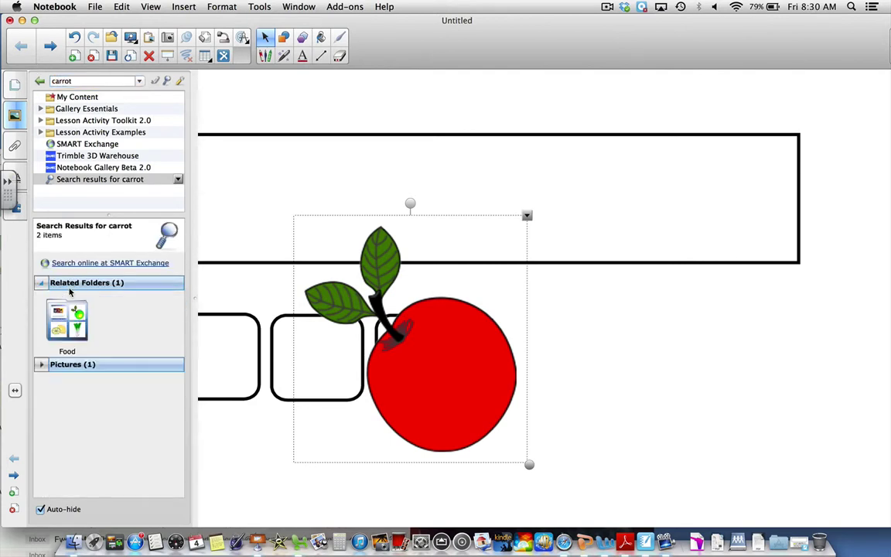
{"action": "left_click", "coordinate": [64, 366]}
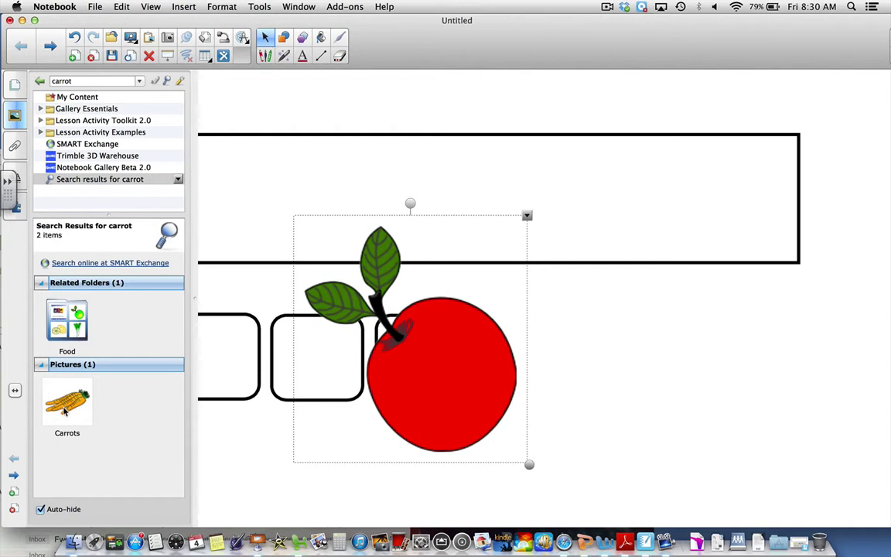
{"action": "left_click_drag", "start_coordinate": [66, 401], "coordinate": [680, 404]}
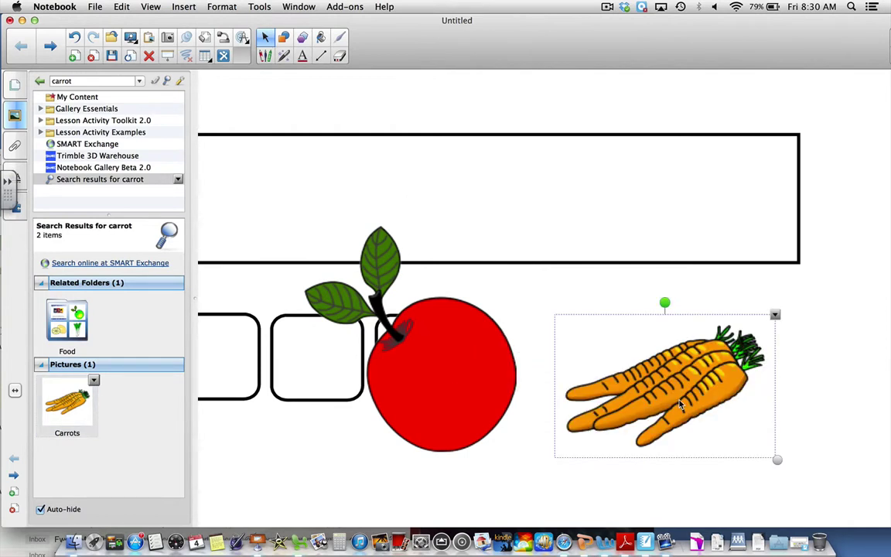
- Search the Gallery for "banana" and place the Banana picture on the page below the rounded squares, overlapping the apple
{"action": "double_click", "coordinate": [85, 80]}
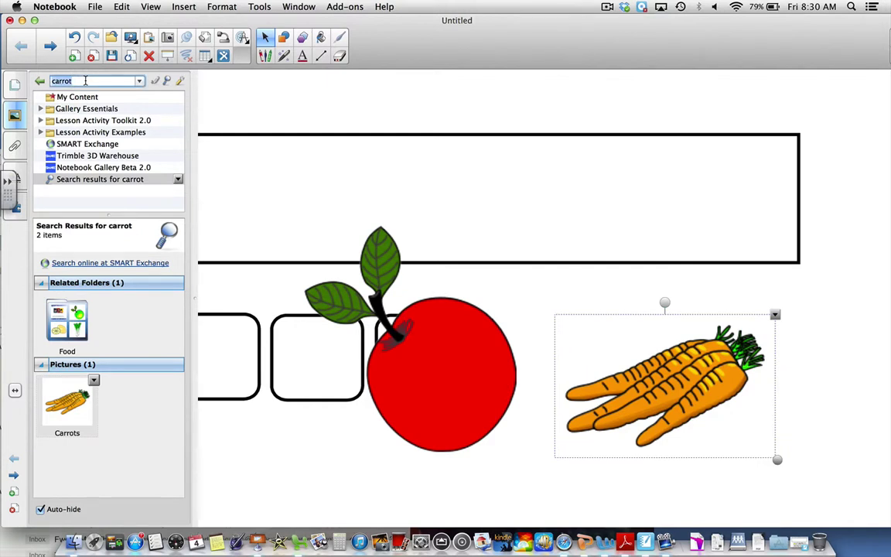
{"action": "type", "text": "banana"}
{"action": "key", "text": "Return"}
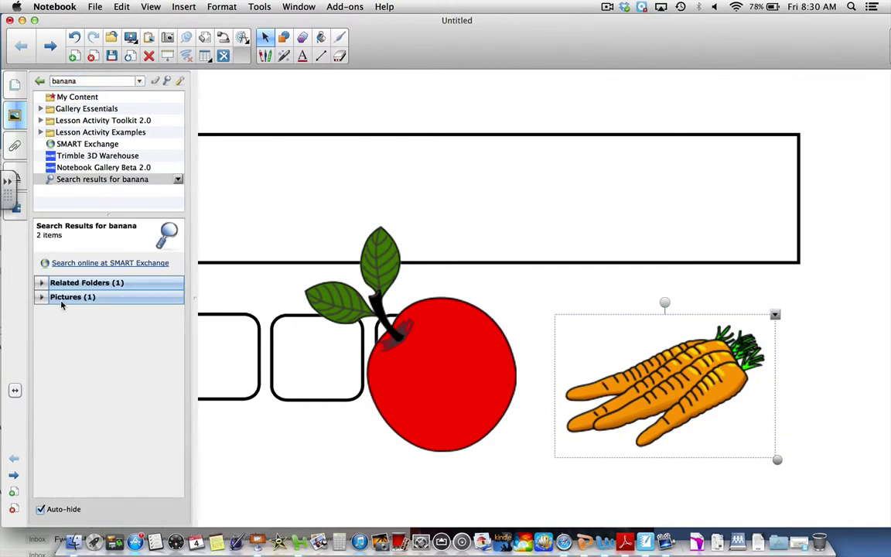
{"action": "left_click", "coordinate": [62, 300]}
{"action": "left_click_drag", "start_coordinate": [66, 325], "coordinate": [328, 457]}
{"action": "left_click", "coordinate": [94, 313]}
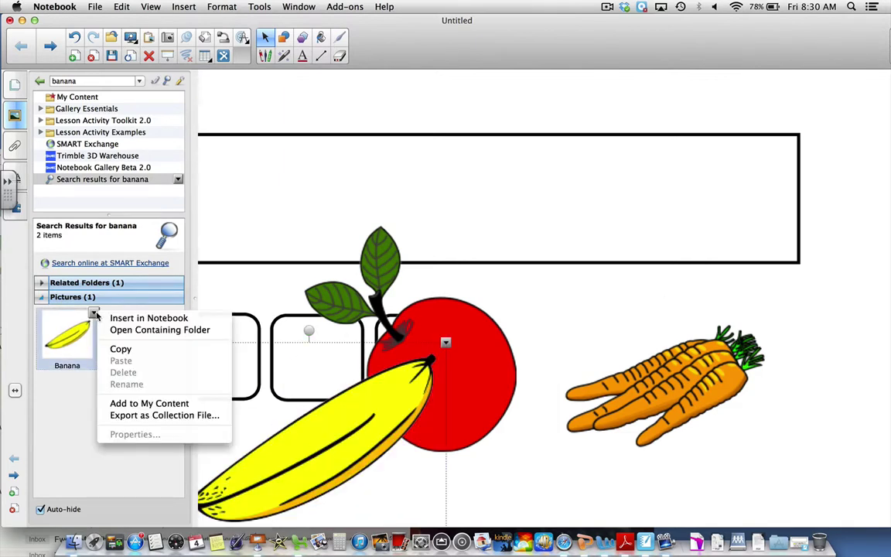
{"action": "left_click", "coordinate": [97, 314]}
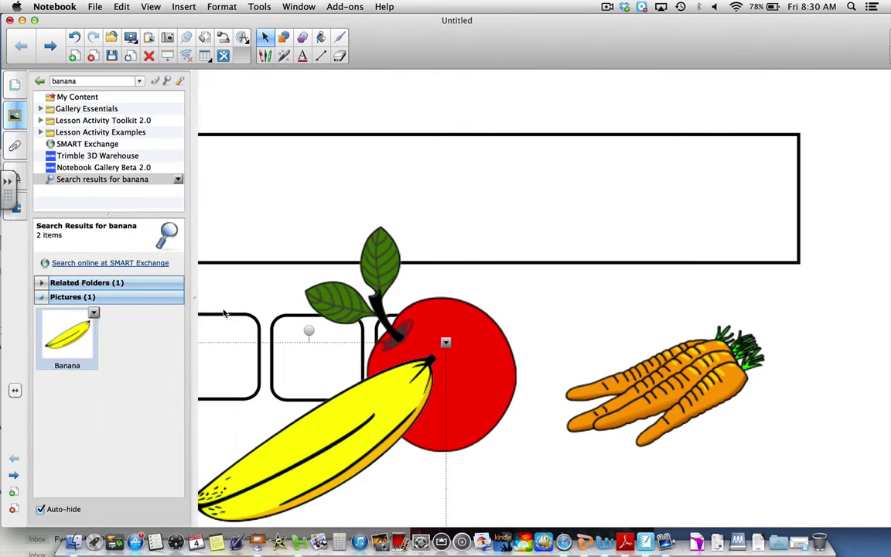
- Move the apple clear of the squares, and shrink the banana to fit in the upper part of the first rounded square
{"action": "left_click_drag", "start_coordinate": [463, 331], "coordinate": [562, 299]}
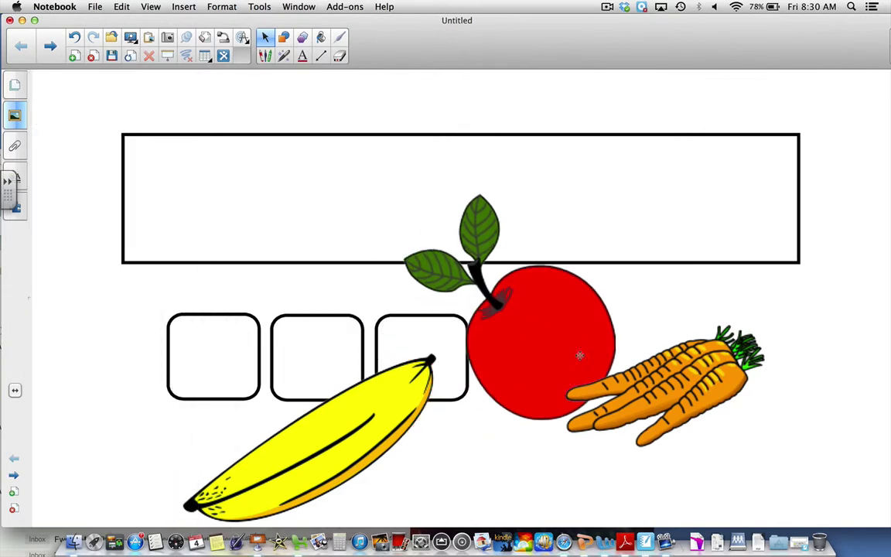
{"action": "left_click_drag", "start_coordinate": [359, 397], "coordinate": [283, 210]}
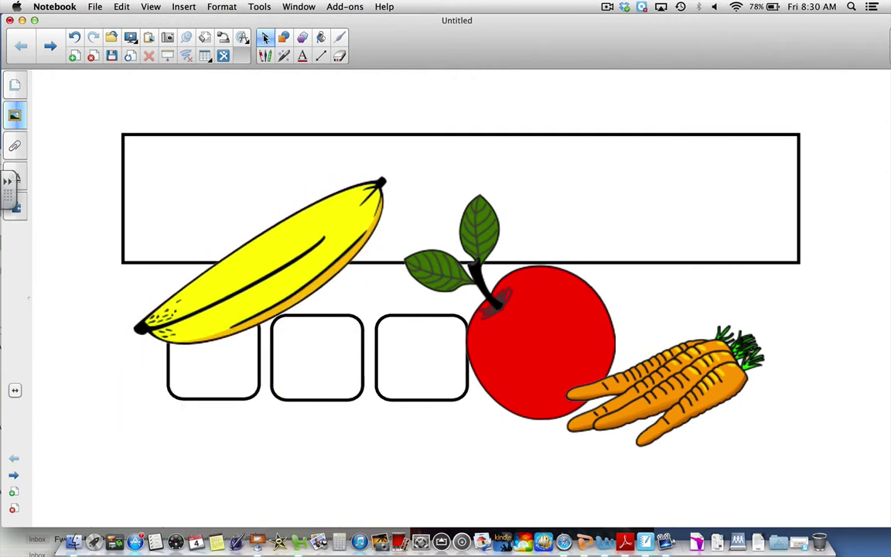
{"action": "left_click", "coordinate": [339, 235]}
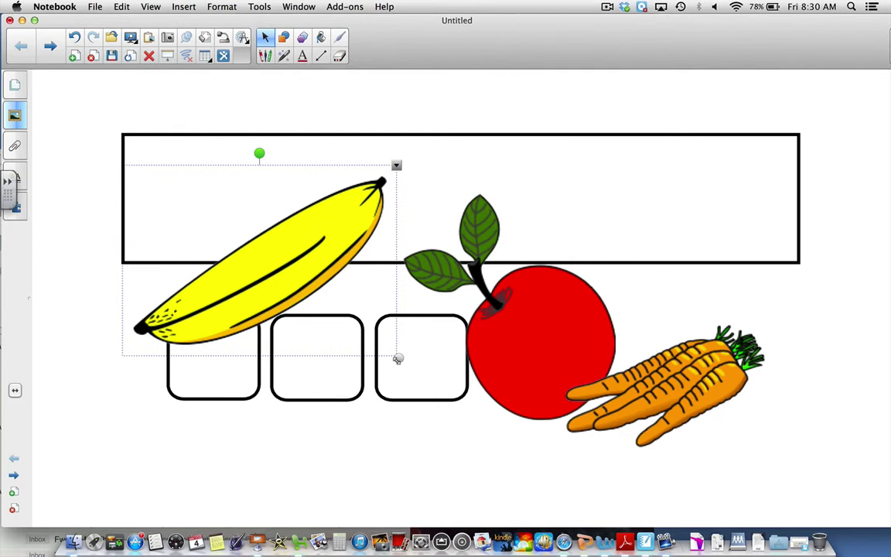
{"action": "left_click_drag", "start_coordinate": [397, 359], "coordinate": [231, 191]}
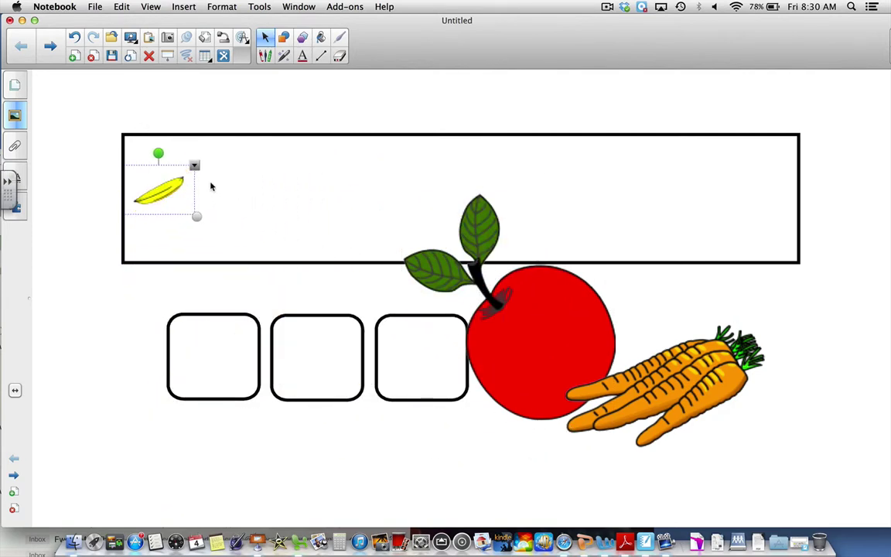
{"action": "left_click_drag", "start_coordinate": [161, 164], "coordinate": [227, 336]}
{"action": "left_click", "coordinate": [272, 450]}
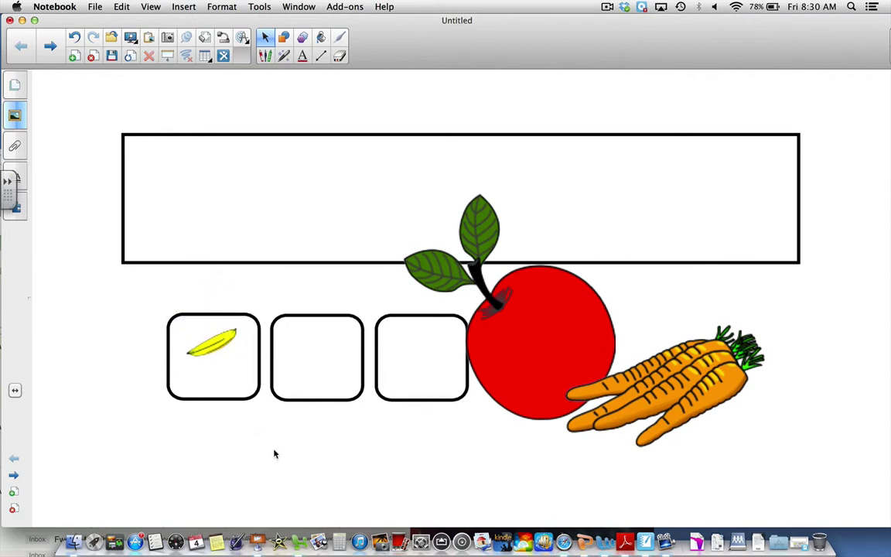
- Shrink the apple and carrots pictures and place them in the upper parts of the second and third rounded squares respectively
{"action": "left_click", "coordinate": [510, 346]}
{"action": "left_click_drag", "start_coordinate": [628, 433], "coordinate": [306, 358]}
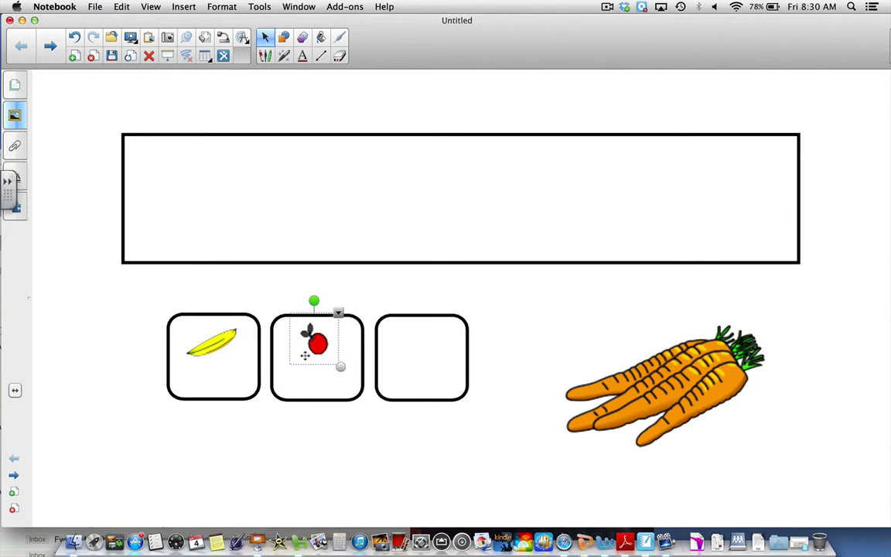
{"action": "left_click", "coordinate": [622, 369]}
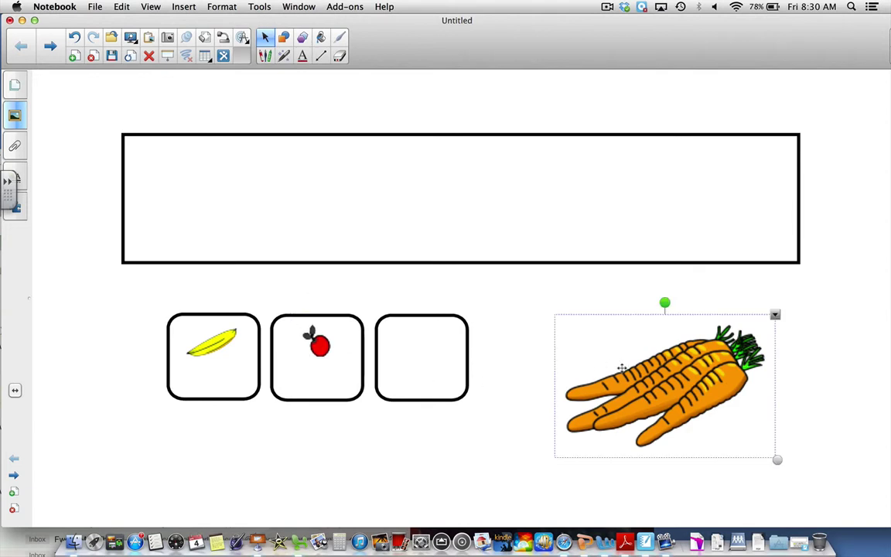
{"action": "left_click_drag", "start_coordinate": [776, 458], "coordinate": [641, 365]}
{"action": "left_click_drag", "start_coordinate": [577, 344], "coordinate": [369, 349]}
{"action": "left_click", "coordinate": [589, 389]}
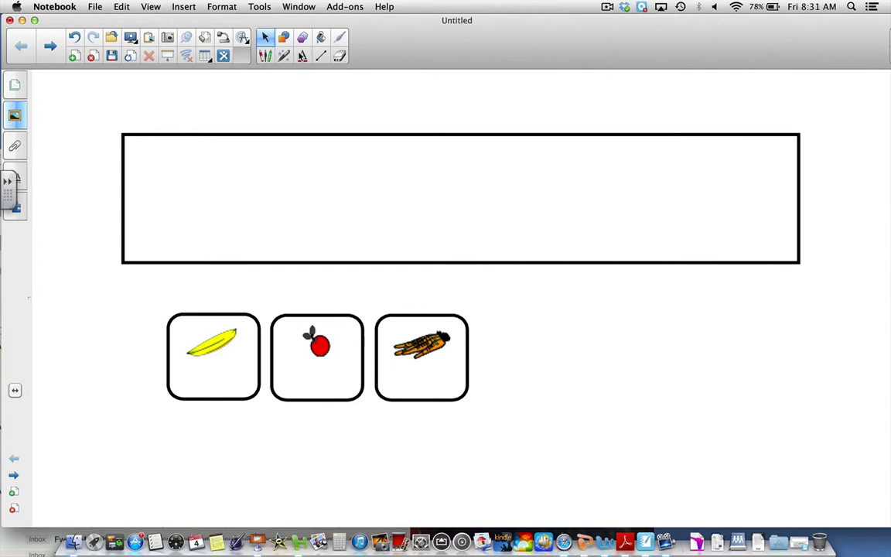
- Add the text label "banana" in Arial size 12 and place it below the banana picture in the first rounded square
{"action": "left_click", "coordinate": [303, 55]}
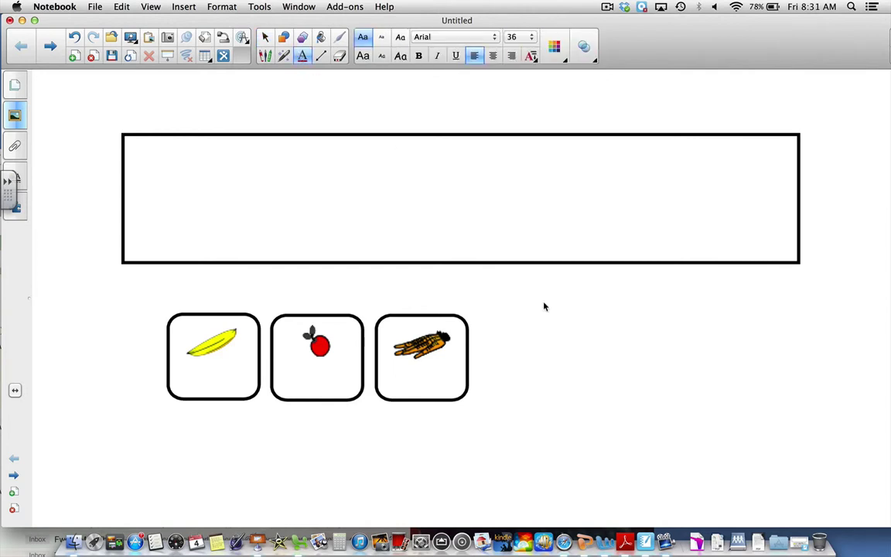
{"action": "left_click", "coordinate": [576, 338]}
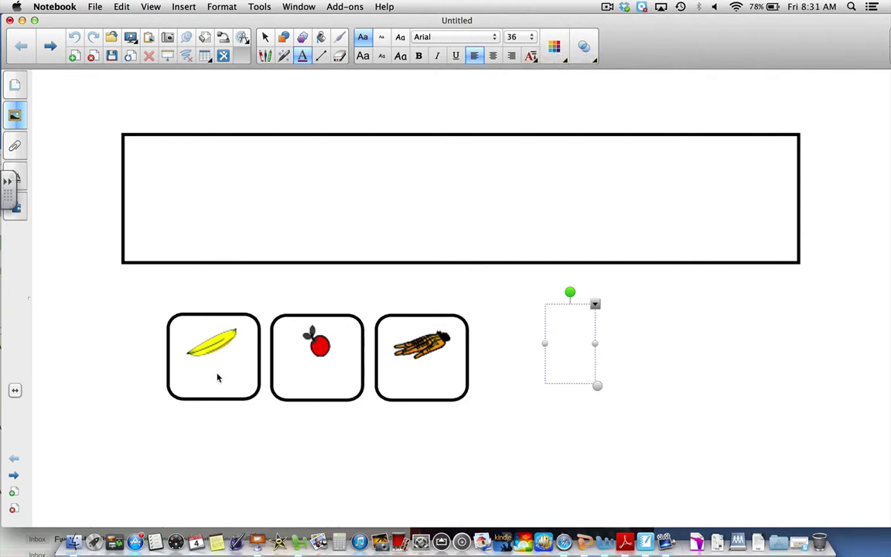
{"action": "left_click", "coordinate": [528, 36]}
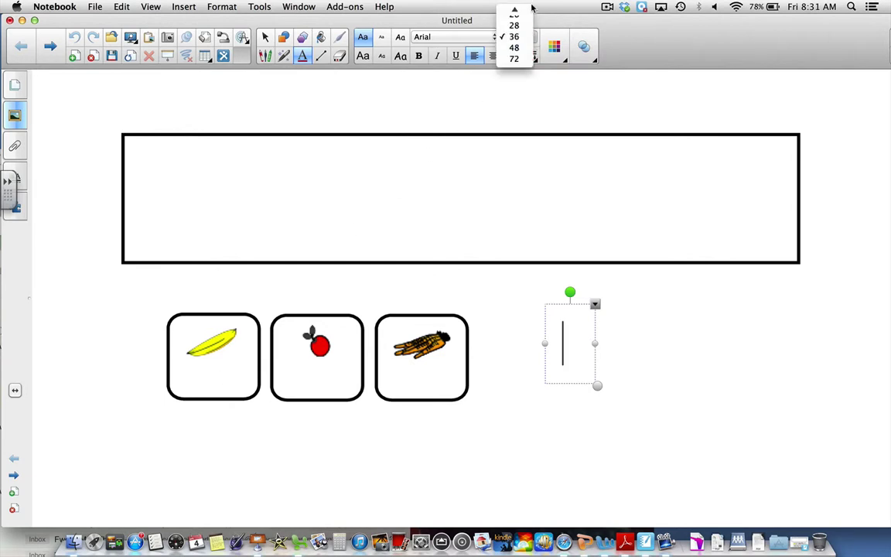
{"action": "mouse_move", "coordinate": [515, 10]}
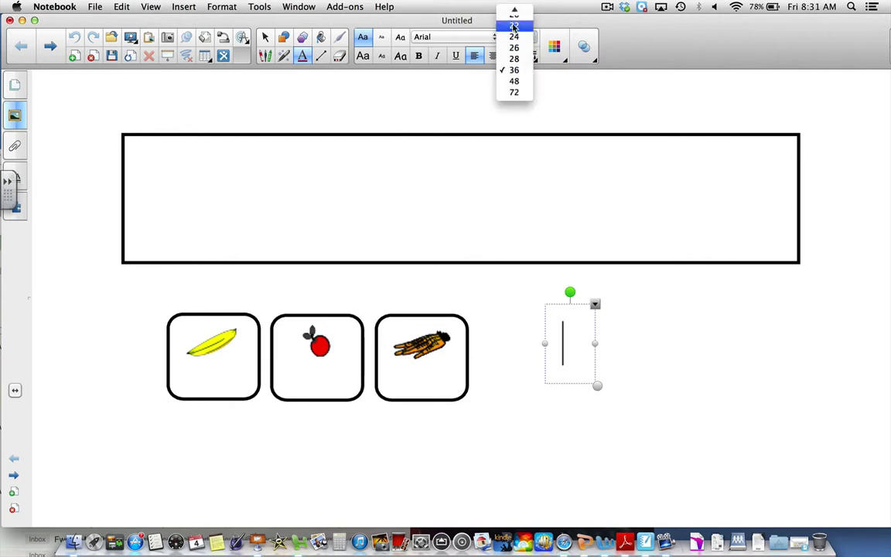
{"action": "left_click", "coordinate": [514, 56]}
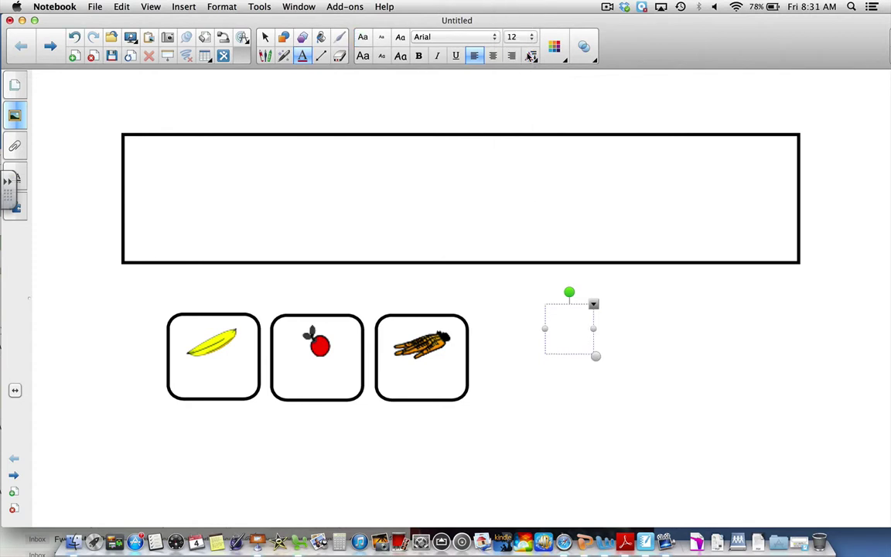
{"action": "type", "text": "banana"}
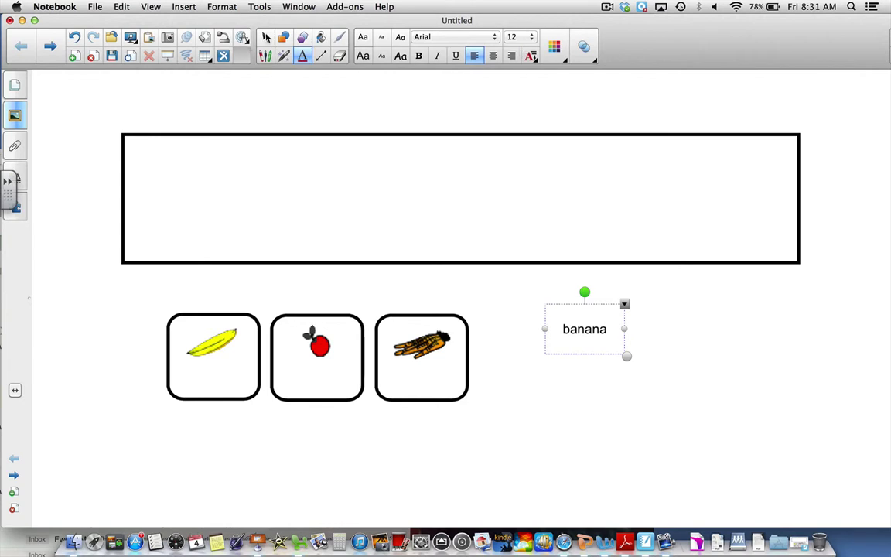
{"action": "left_click", "coordinate": [266, 37]}
{"action": "left_click", "coordinate": [585, 329]}
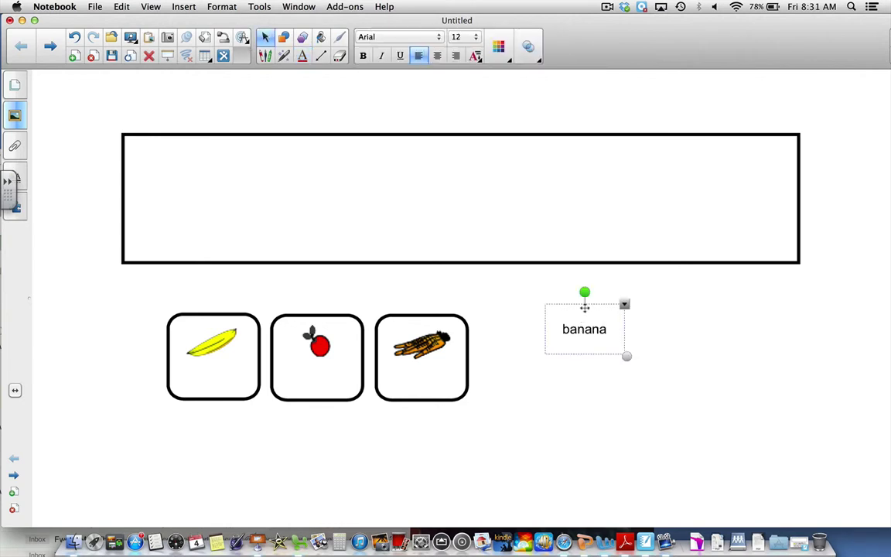
{"action": "left_click_drag", "start_coordinate": [585, 304], "coordinate": [181, 353]}
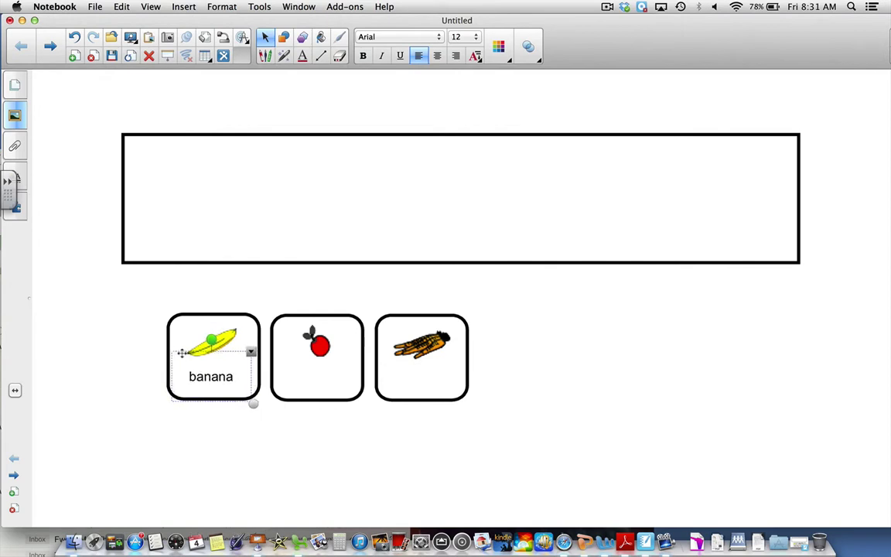
{"action": "left_click", "coordinate": [279, 235]}
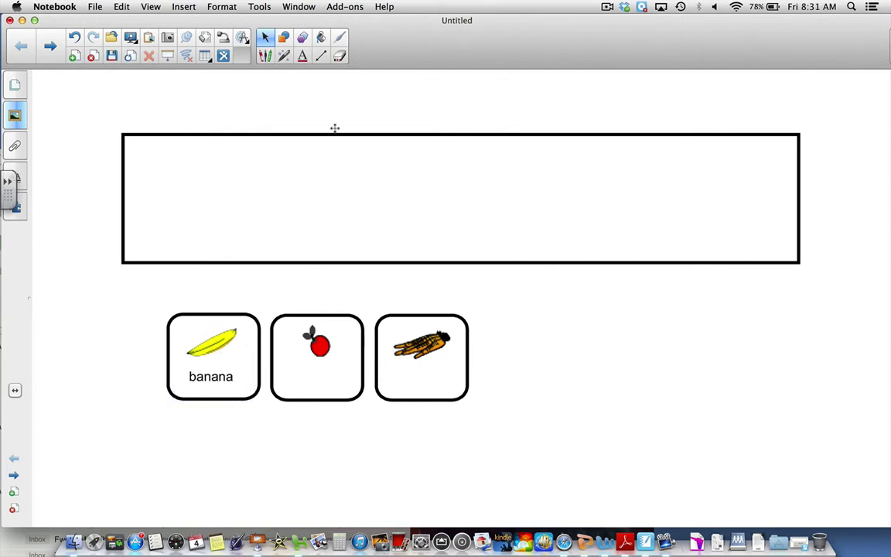
- Add the text label "apple" in Arial size 12 and place it below the apple picture in the second rounded square
{"action": "left_click", "coordinate": [303, 56]}
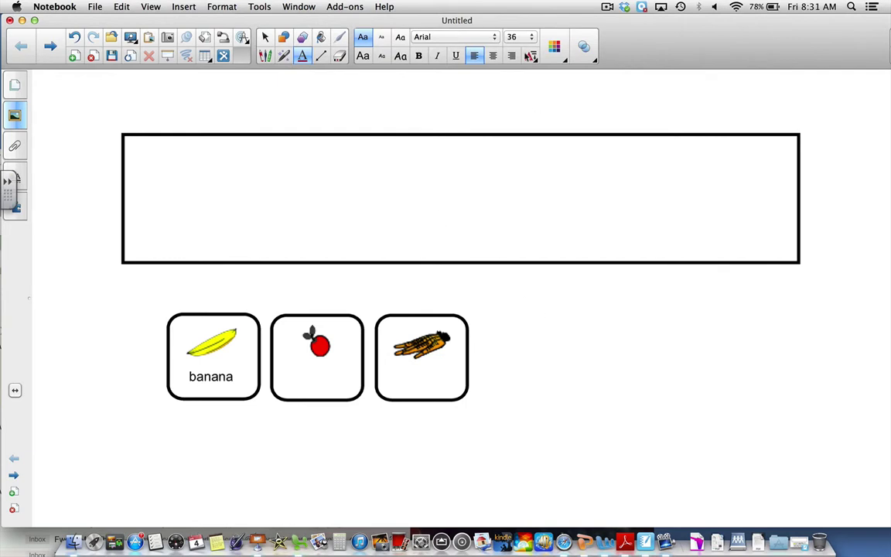
{"action": "left_click", "coordinate": [596, 313]}
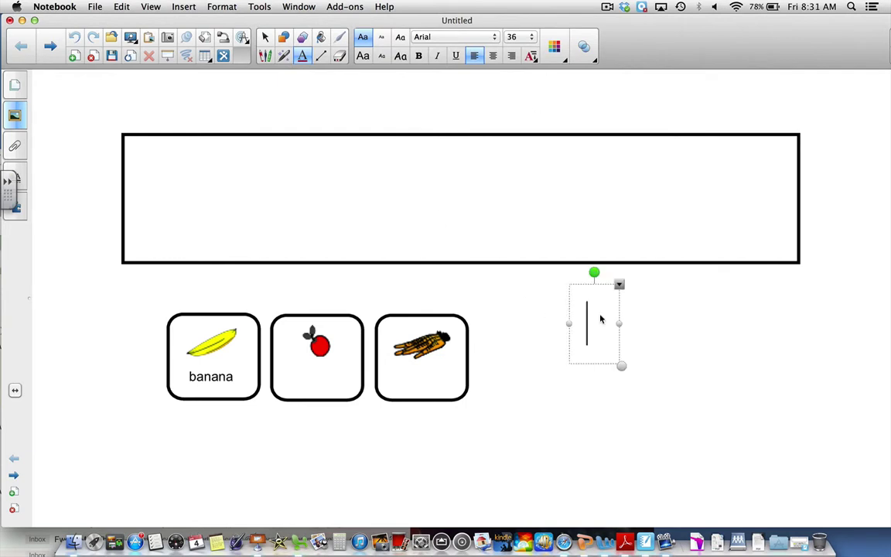
{"action": "left_click", "coordinate": [531, 37]}
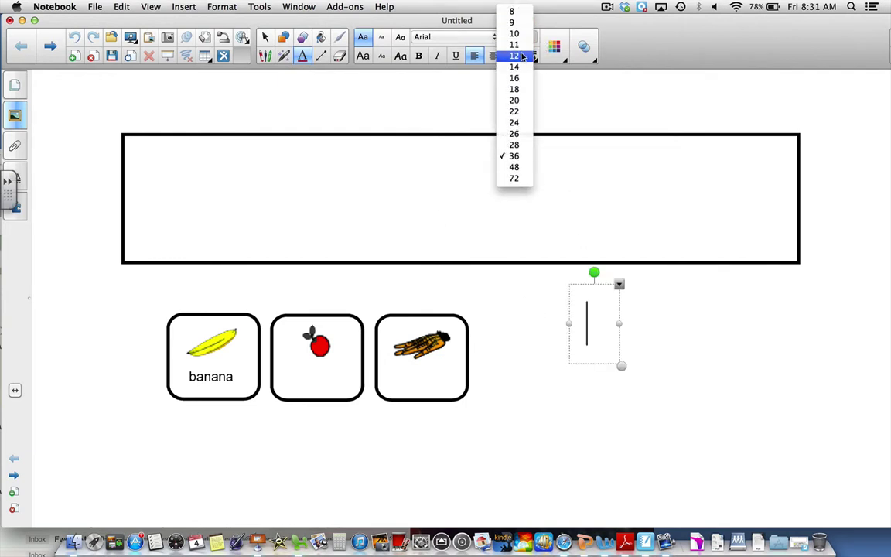
{"action": "left_click", "coordinate": [523, 56]}
{"action": "type", "text": "apple"}
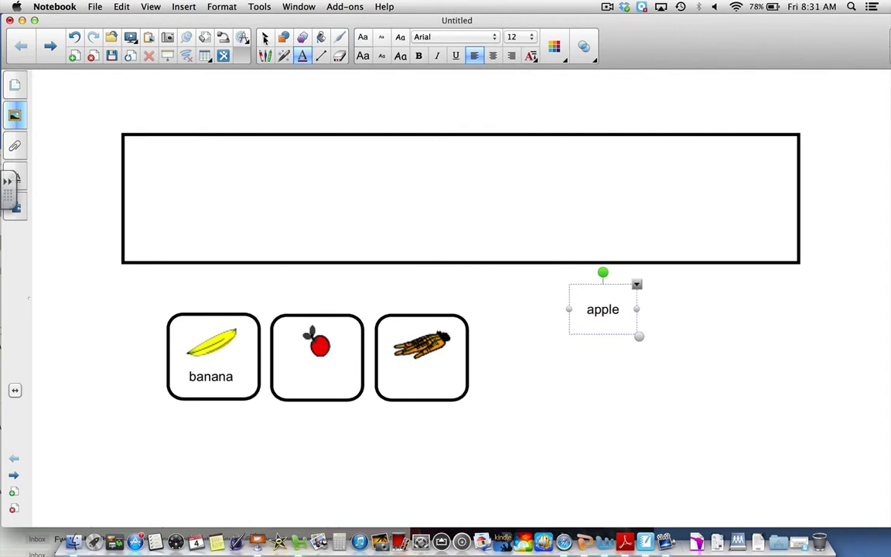
{"action": "left_click", "coordinate": [265, 37]}
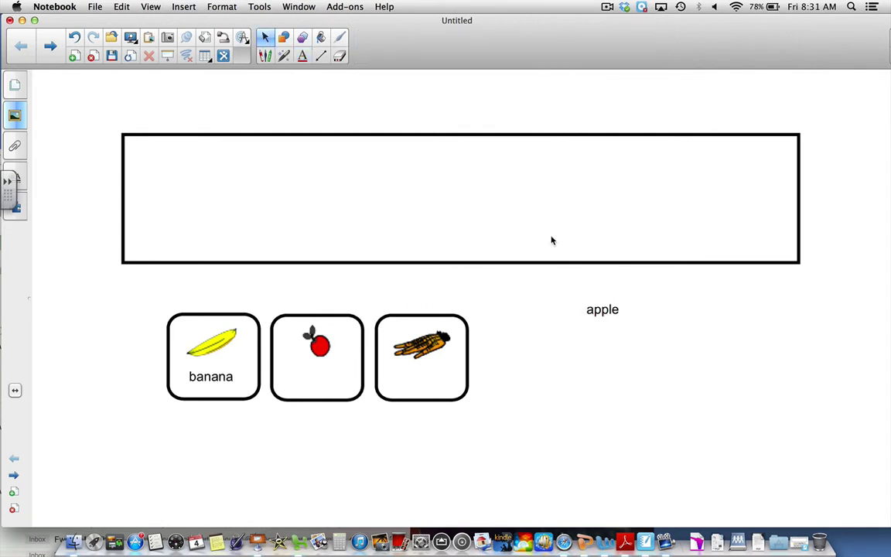
{"action": "left_click", "coordinate": [600, 298]}
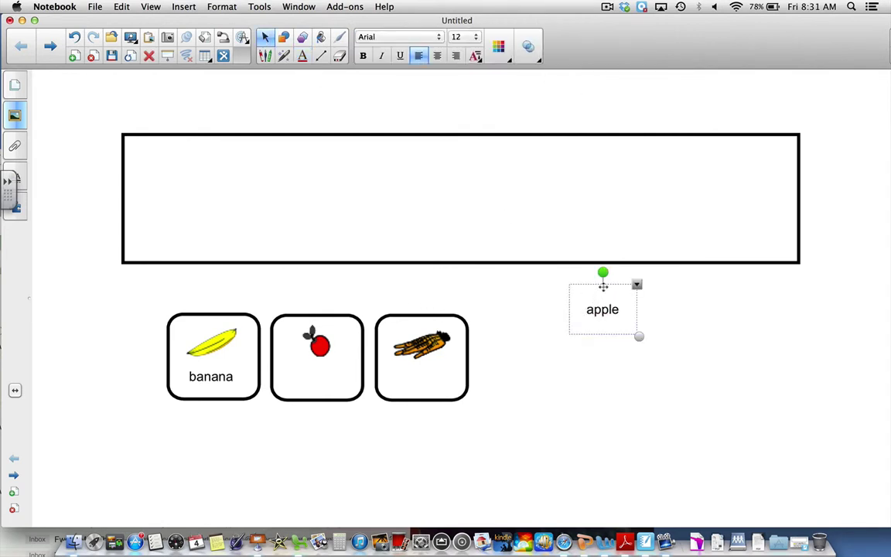
{"action": "left_click_drag", "start_coordinate": [601, 299], "coordinate": [286, 360]}
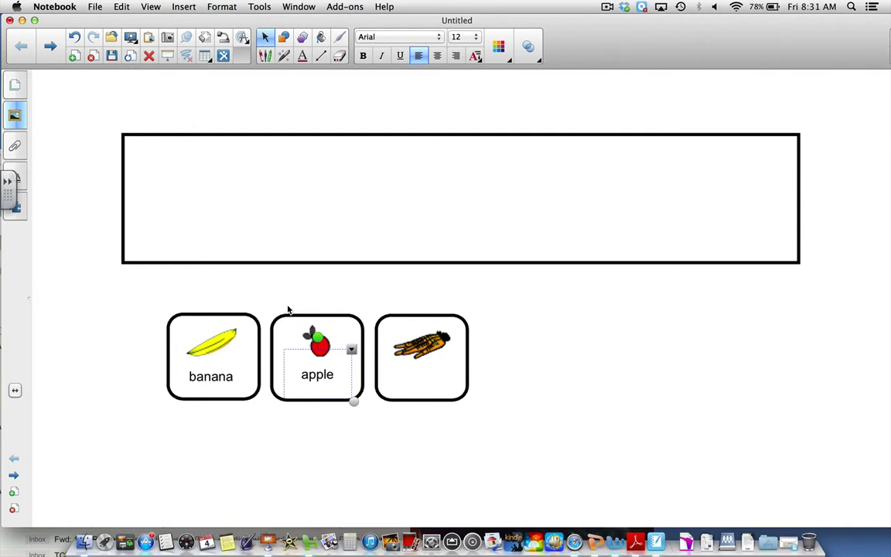
{"action": "left_click", "coordinate": [261, 270]}
- Nudge the banana picture inside its square and shift the third rounded square slightly down behind the carrots
{"action": "mouse_move", "coordinate": [213, 346]}
{"action": "left_mouse_down"}
{"action": "mouse_move", "coordinate": [215, 258]}
{"action": "mouse_move", "coordinate": [215, 328]}
{"action": "left_mouse_up"}
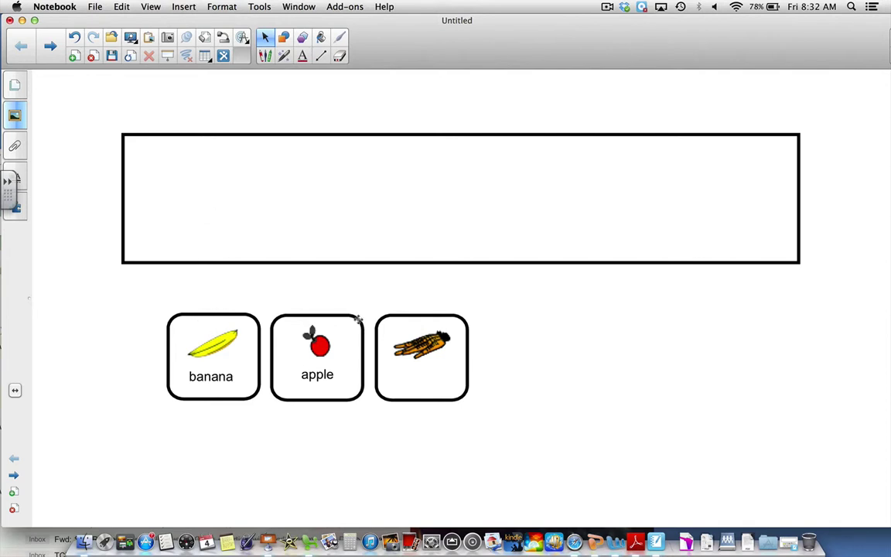
{"action": "mouse_move", "coordinate": [406, 314]}
{"action": "left_mouse_down"}
{"action": "mouse_move", "coordinate": [407, 245]}
{"action": "mouse_move", "coordinate": [419, 338]}
{"action": "mouse_move", "coordinate": [410, 168]}
{"action": "mouse_move", "coordinate": [418, 330]}
{"action": "mouse_move", "coordinate": [406, 307]}
{"action": "left_mouse_up"}
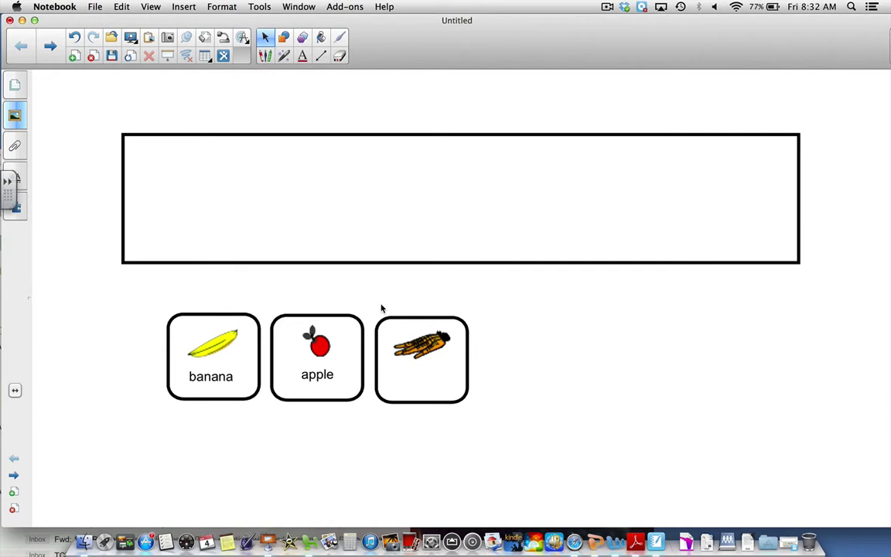
- Group the carrots picture with the third rounded square
{"action": "left_click_drag", "start_coordinate": [380, 303], "coordinate": [543, 467]}
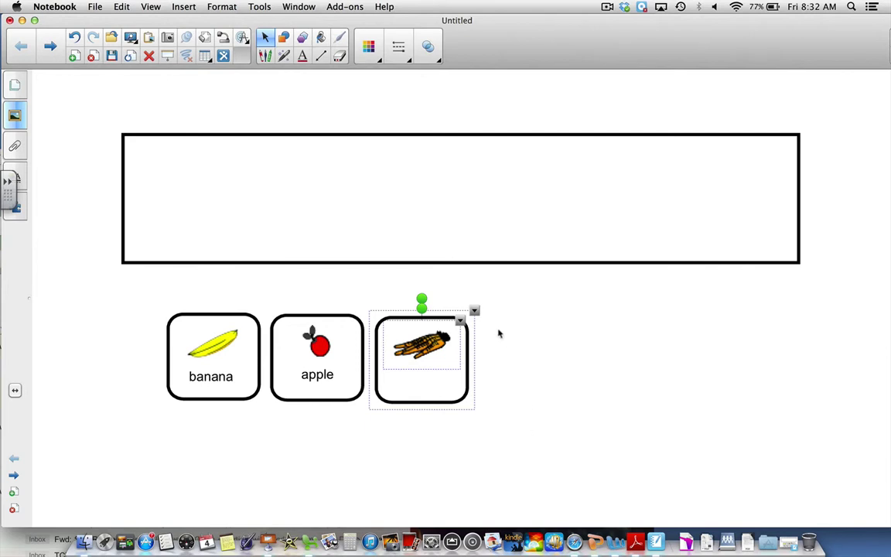
{"action": "left_click", "coordinate": [474, 310]}
{"action": "mouse_move", "coordinate": [520, 430]}
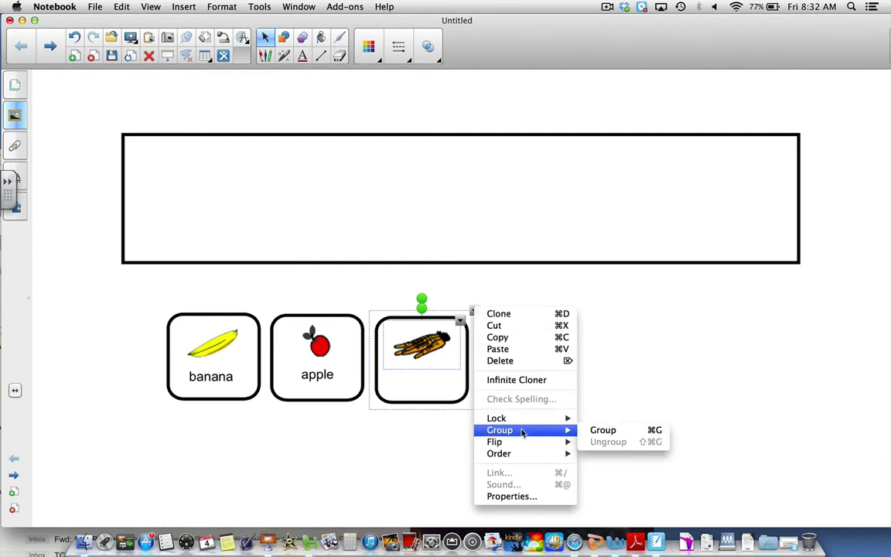
{"action": "left_click", "coordinate": [605, 430]}
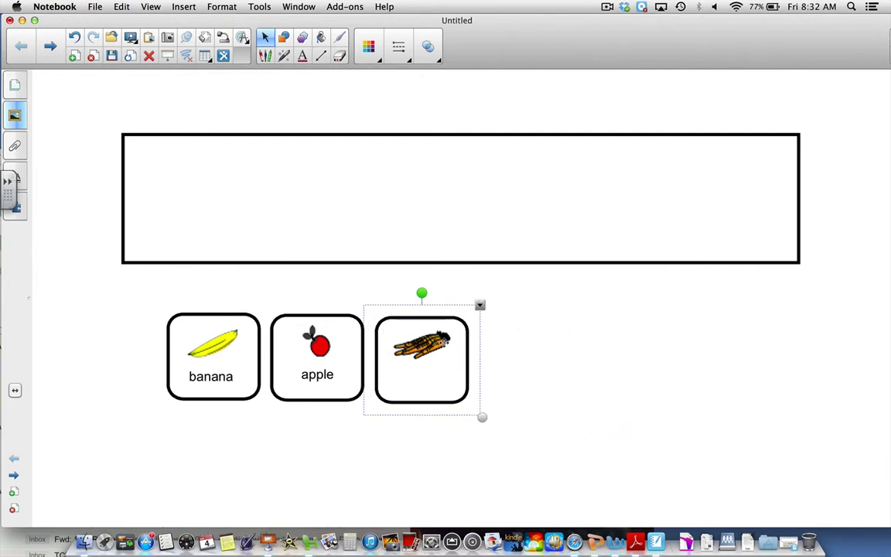
- Move the grouped carrots square around the page and set it back in the row beside the apple square
{"action": "left_click_drag", "start_coordinate": [422, 372], "coordinate": [492, 227]}
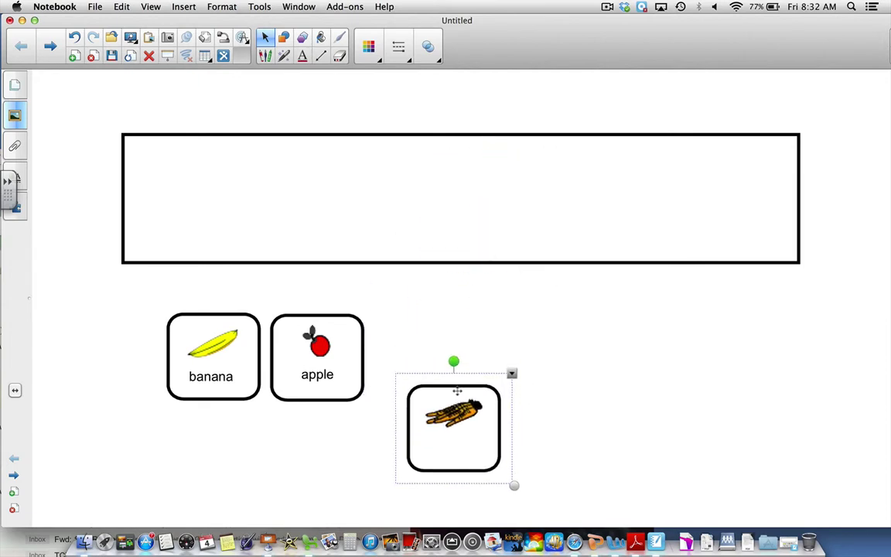
{"action": "left_click_drag", "start_coordinate": [454, 394], "coordinate": [425, 328]}
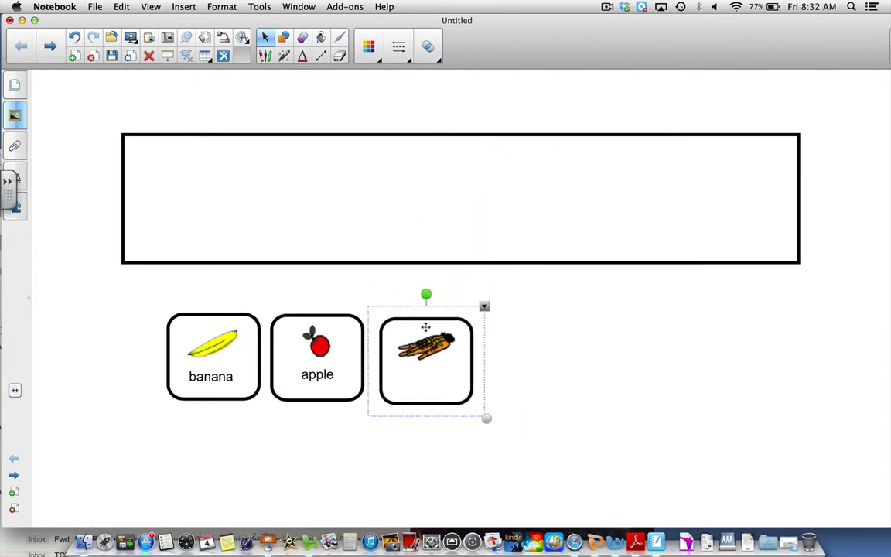
{"action": "left_click", "coordinate": [290, 292]}
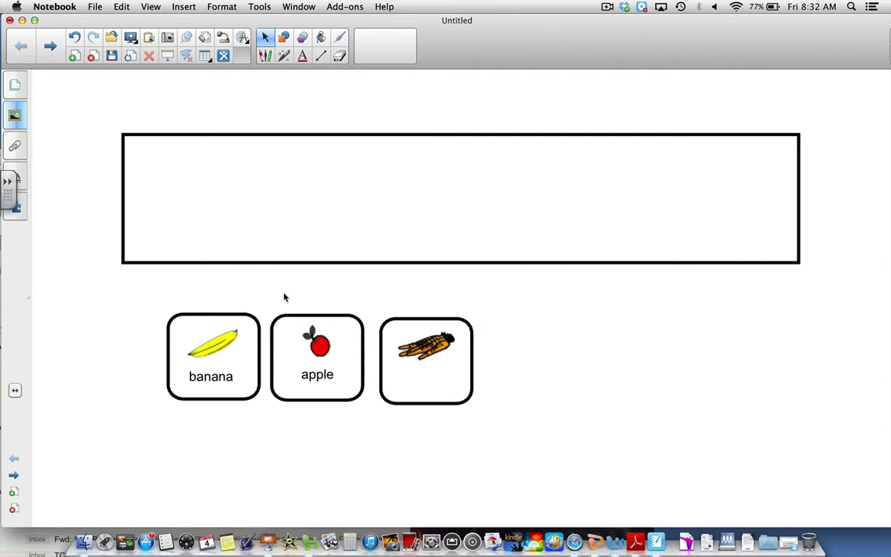
- Group the apple picture, its text label and the second rounded square into one object
{"action": "left_click_drag", "start_coordinate": [278, 313], "coordinate": [376, 424]}
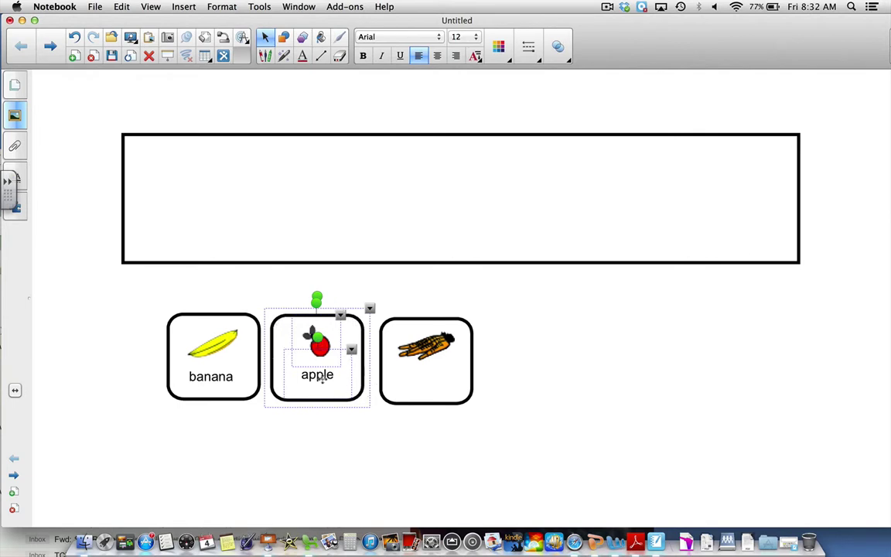
{"action": "left_click", "coordinate": [370, 309]}
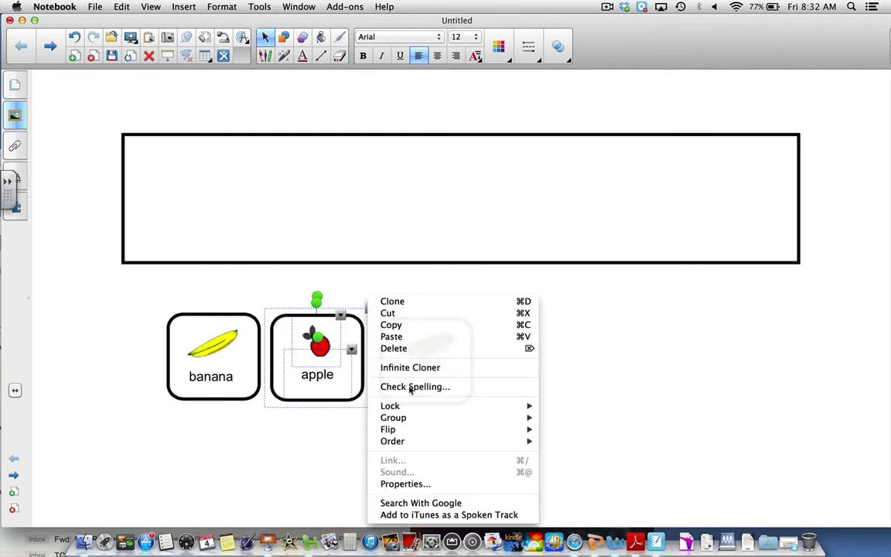
{"action": "mouse_move", "coordinate": [416, 406]}
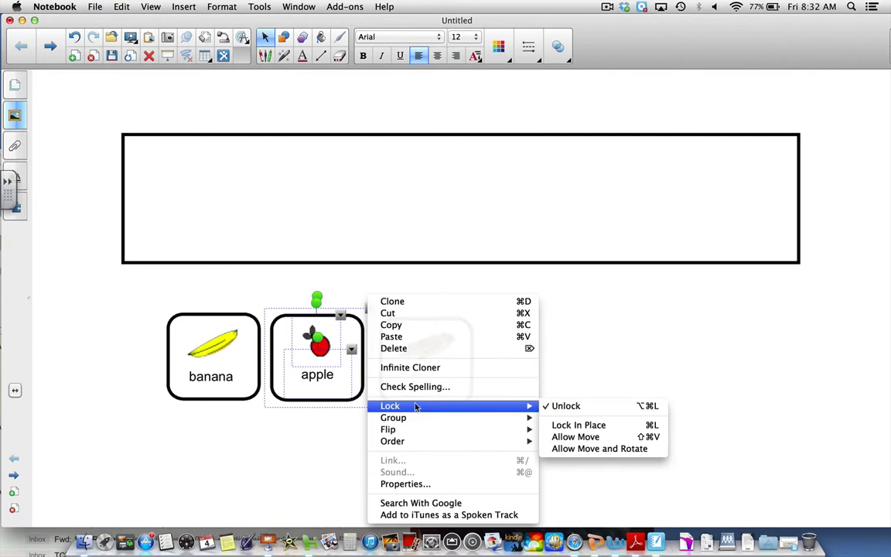
{"action": "mouse_move", "coordinate": [396, 417]}
{"action": "left_click", "coordinate": [572, 418]}
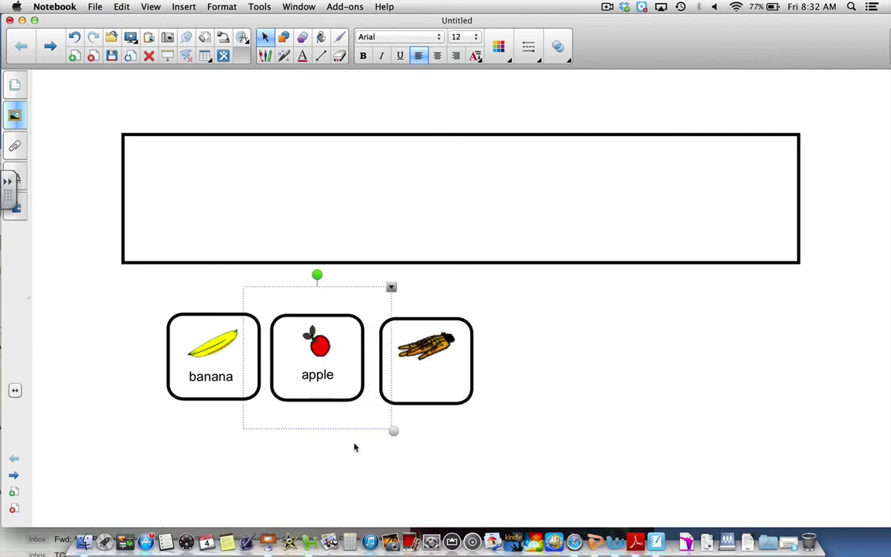
{"action": "left_click", "coordinate": [299, 477]}
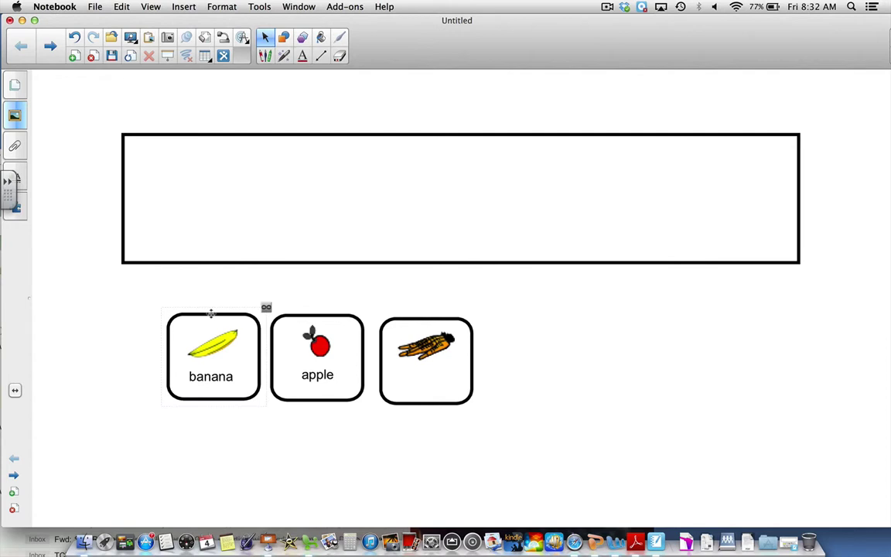
- Turn off Infinite Cloner for the rounded square around the banana
{"action": "left_click", "coordinate": [265, 309]}
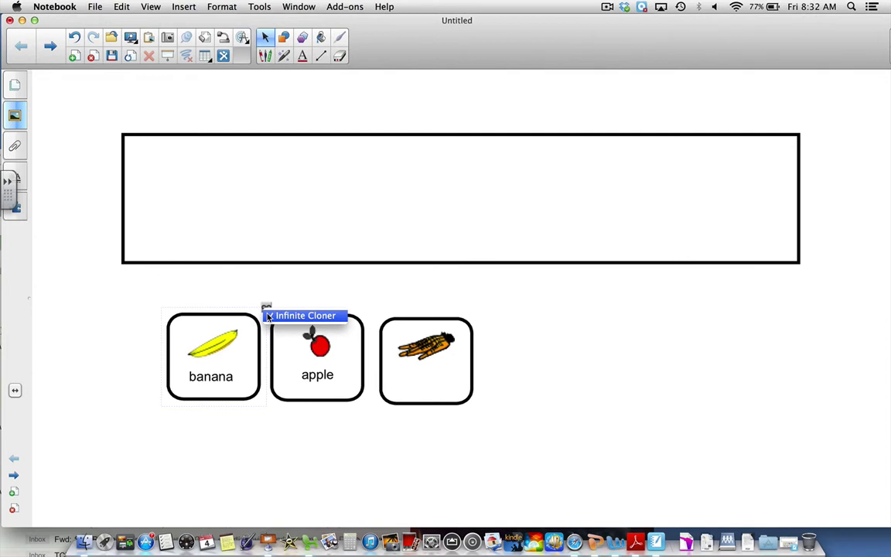
{"action": "left_click", "coordinate": [302, 315]}
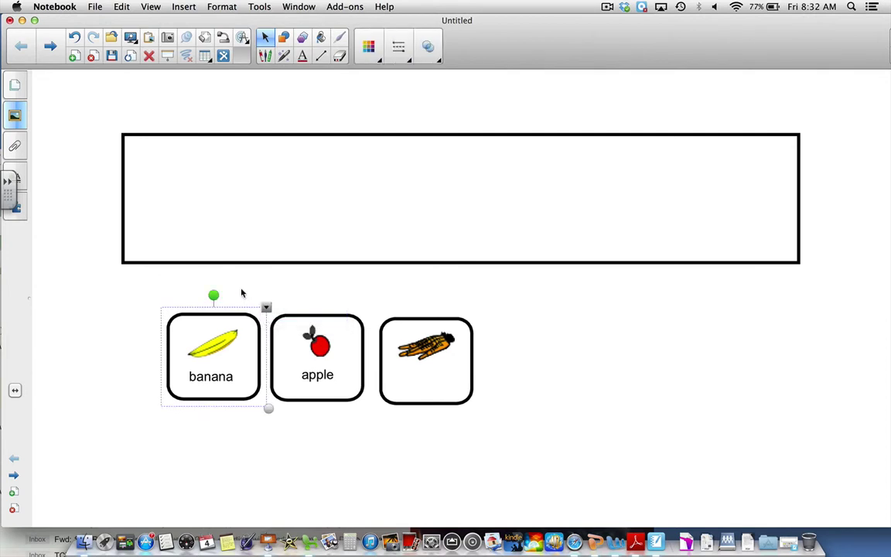
{"action": "left_click", "coordinate": [142, 299]}
- Group the banana picture, its text label and the first rounded square into one object
{"action": "left_click_drag", "start_coordinate": [128, 293], "coordinate": [269, 427]}
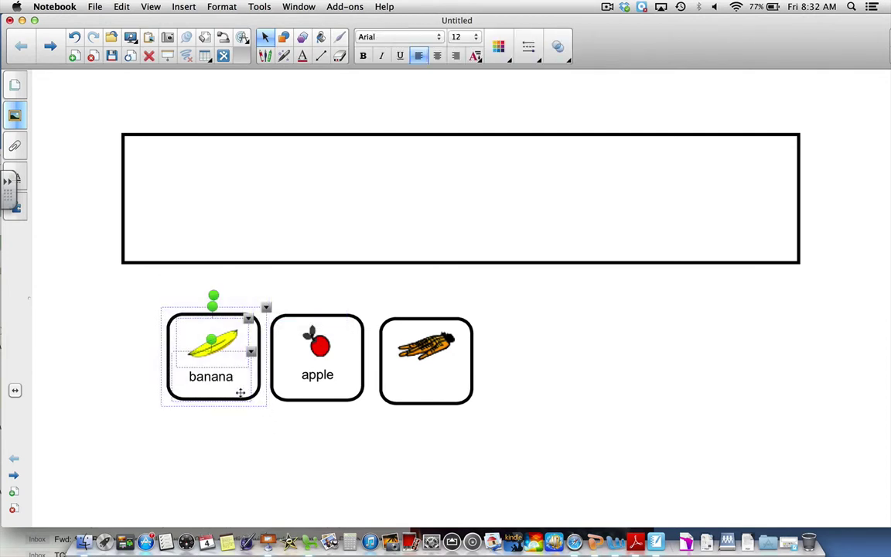
{"action": "left_click", "coordinate": [266, 307]}
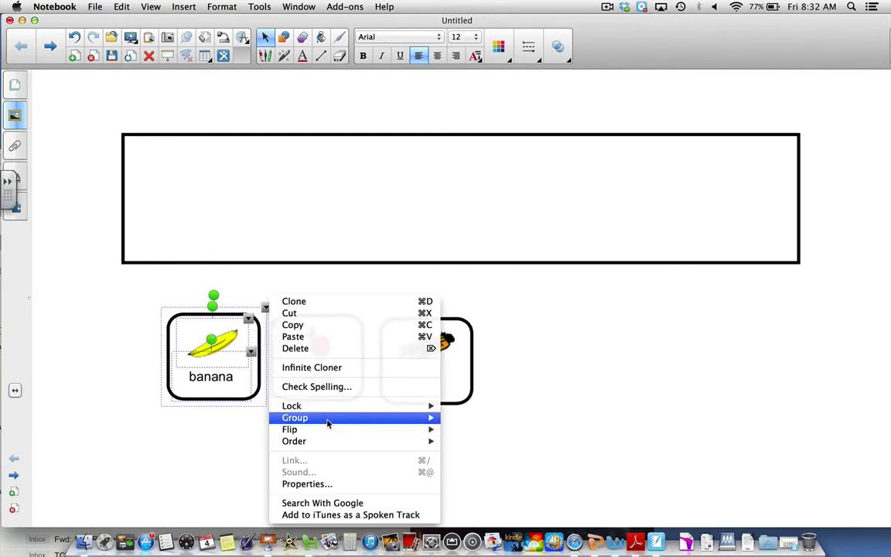
{"action": "mouse_move", "coordinate": [371, 419]}
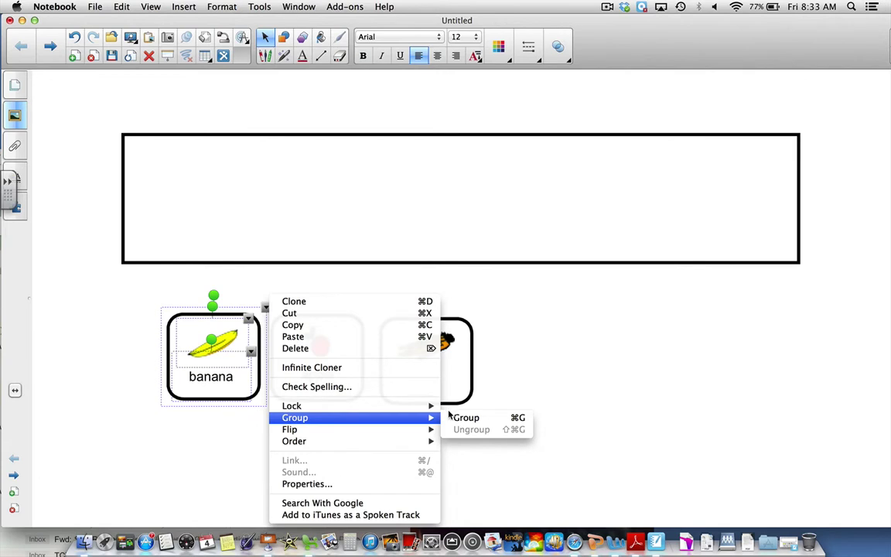
{"action": "left_click", "coordinate": [451, 417]}
{"action": "scroll", "coordinate": [449, 416], "scroll_direction": "up", "scroll_amount": 2}
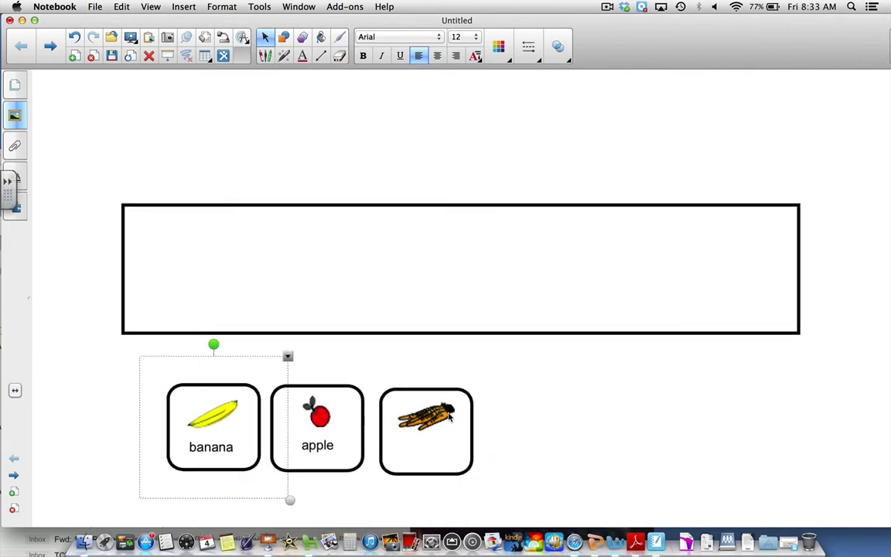
{"action": "scroll", "coordinate": [450, 416], "scroll_direction": "down", "scroll_amount": 2}
{"action": "left_click", "coordinate": [449, 415]}
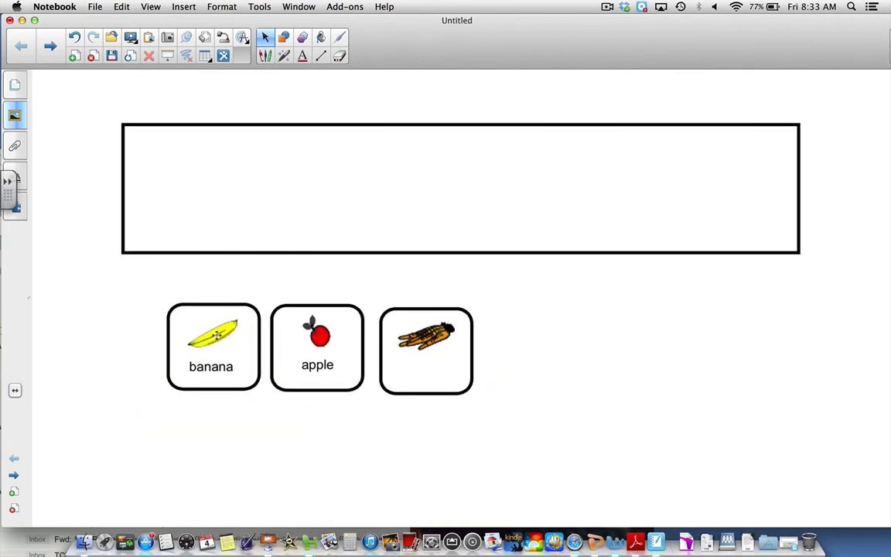
- Nudge the grouped banana card within the row, and move the apple card up to the large box and back between its neighbours
{"action": "mouse_move", "coordinate": [217, 333]}
{"action": "left_mouse_down"}
{"action": "mouse_move", "coordinate": [219, 202]}
{"action": "mouse_move", "coordinate": [196, 372]}
{"action": "mouse_move", "coordinate": [209, 323]}
{"action": "mouse_move", "coordinate": [218, 326]}
{"action": "left_mouse_up"}
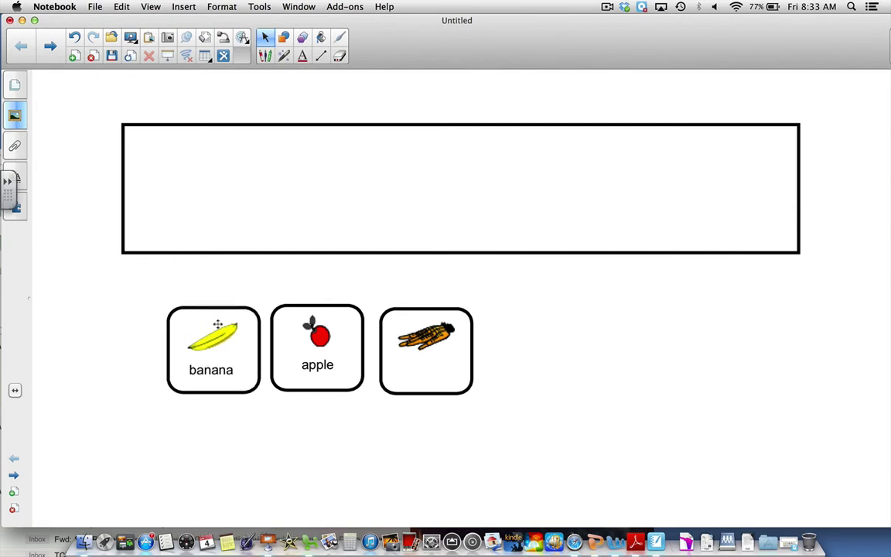
{"action": "left_click_drag", "start_coordinate": [285, 336], "coordinate": [332, 217]}
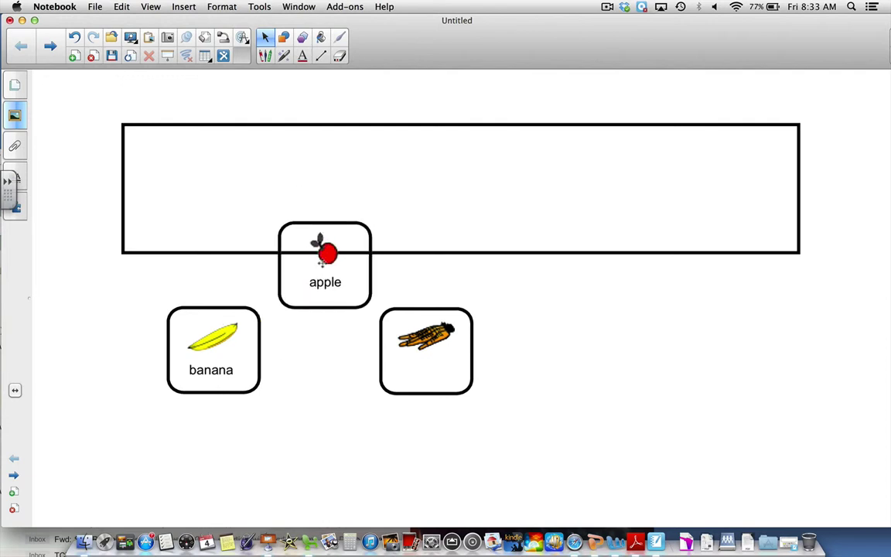
{"action": "left_click_drag", "start_coordinate": [318, 256], "coordinate": [318, 361]}
- Add the text "Directions: Please put the fruits inside the large rectangle." in Arial size 20 above the large box
{"action": "scroll", "coordinate": [318, 361], "scroll_direction": "up", "scroll_amount": 3}
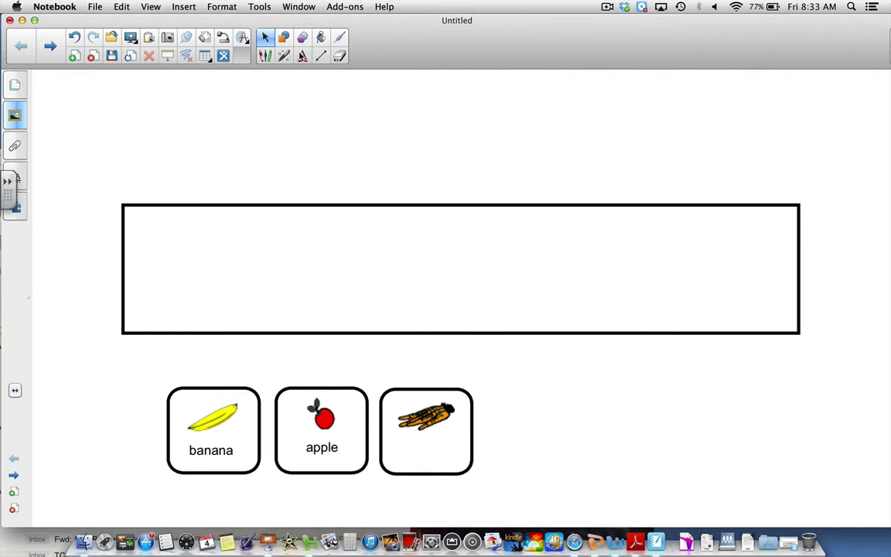
{"action": "left_click", "coordinate": [302, 56]}
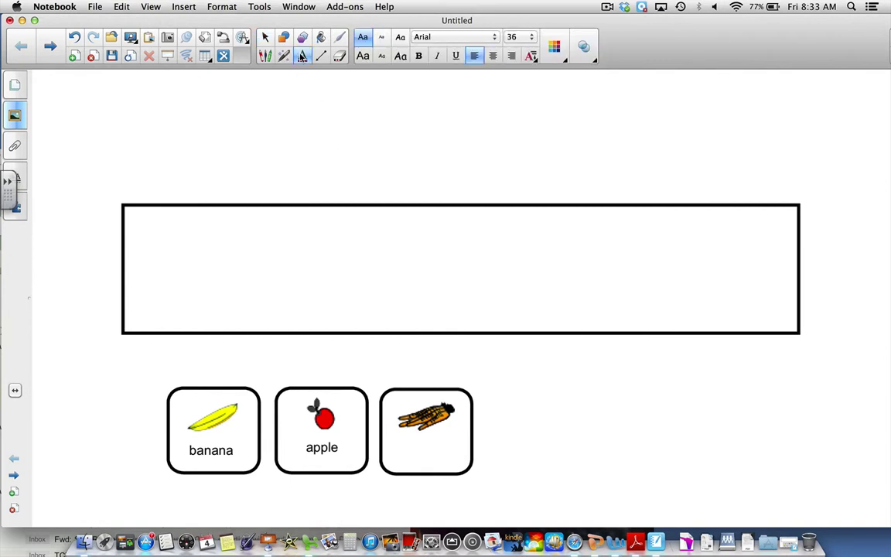
{"action": "left_click", "coordinate": [531, 37]}
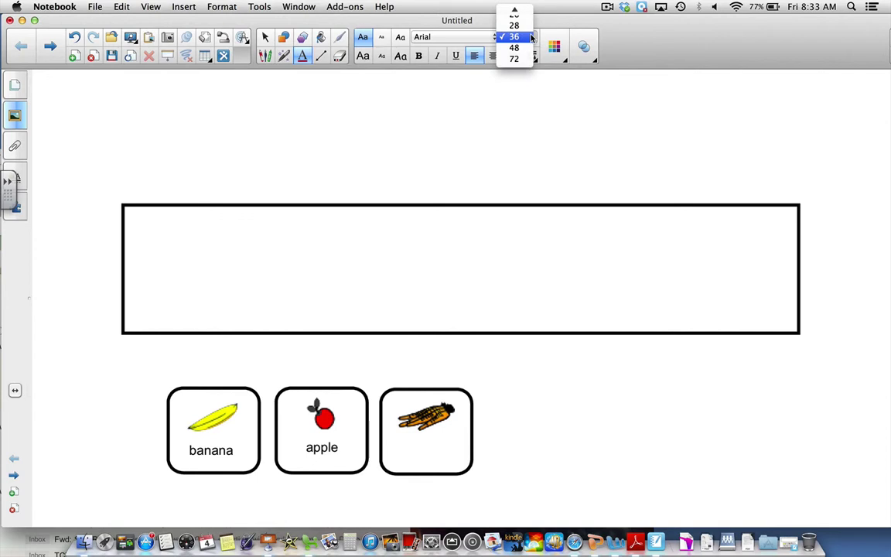
{"action": "mouse_move", "coordinate": [530, 9]}
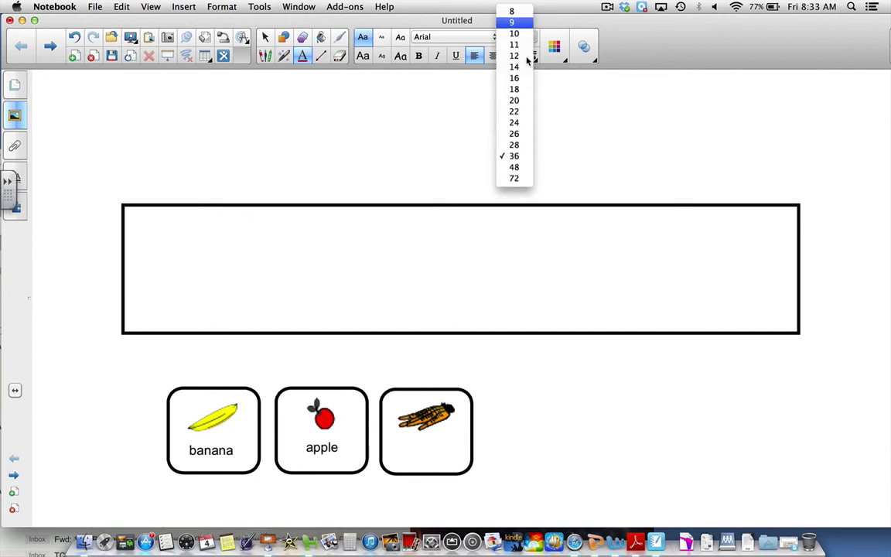
{"action": "left_click", "coordinate": [514, 101]}
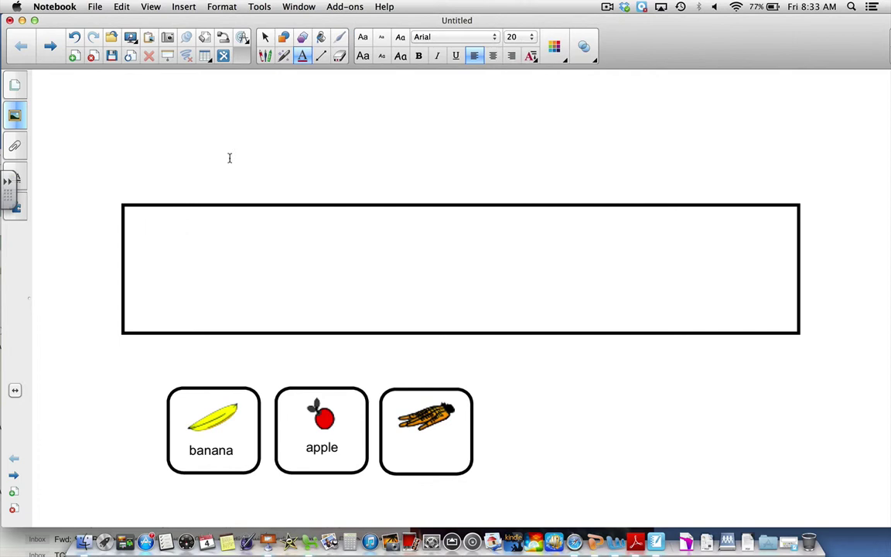
{"action": "left_click", "coordinate": [154, 135]}
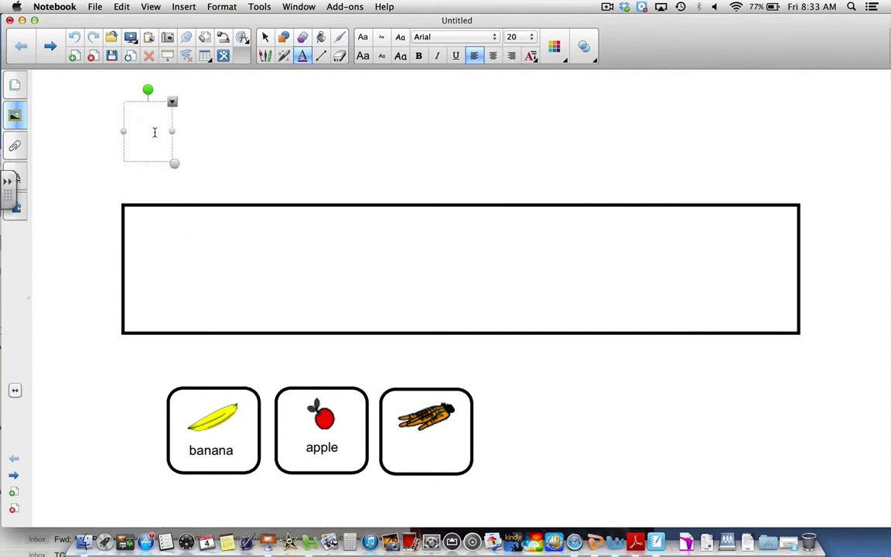
{"action": "type", "text": "Directions"}
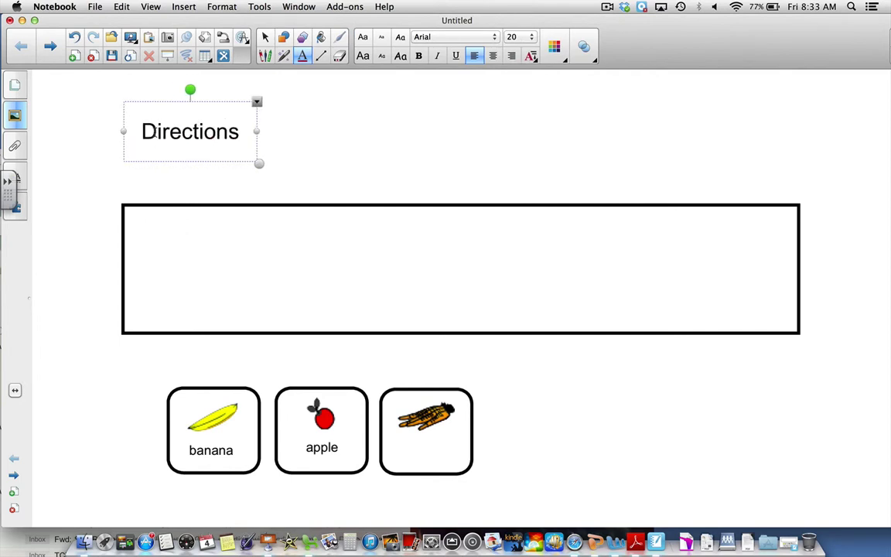
{"action": "type", "text": ": Please pu"}
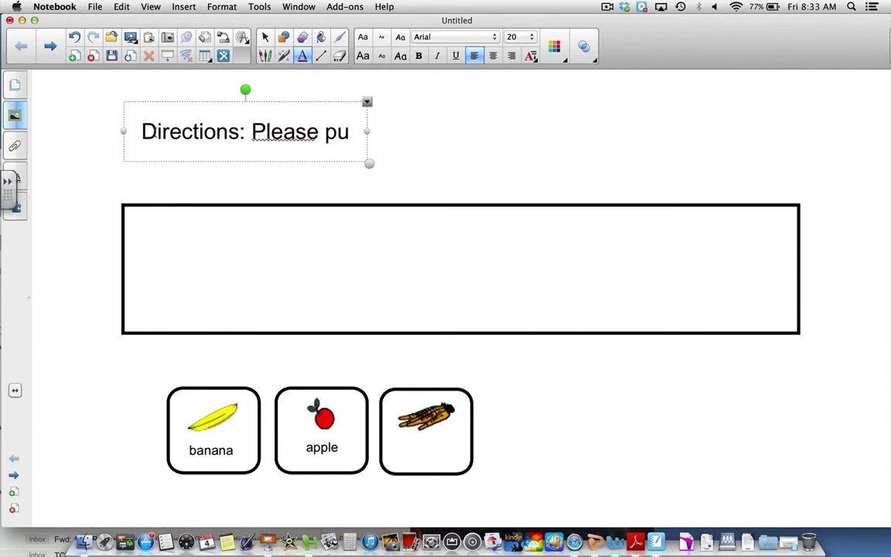
{"action": "type", "text": "t the frui"}
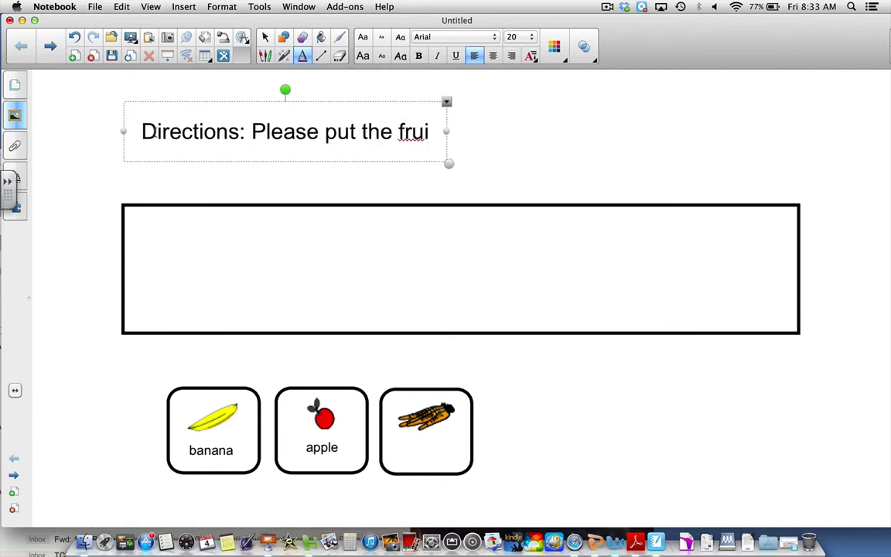
{"action": "type", "text": "ts inside the l"}
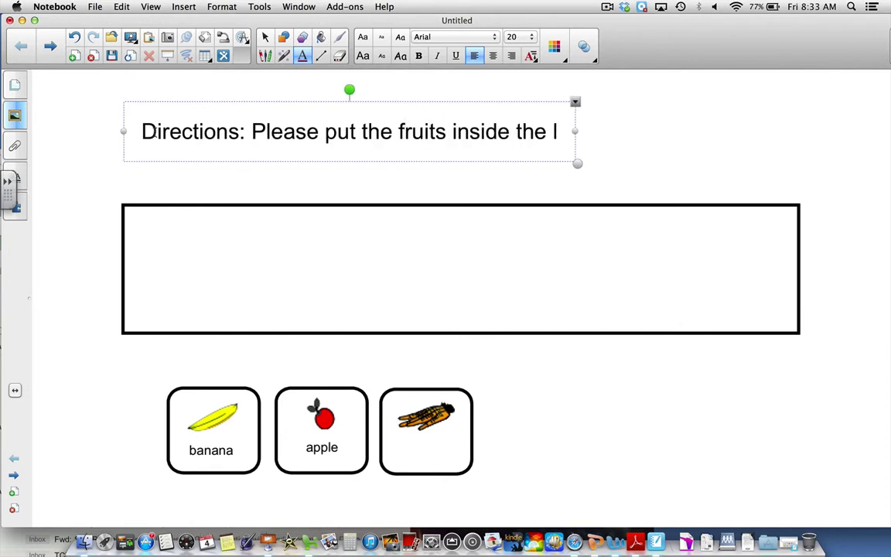
{"action": "type", "text": "arge rectang"}
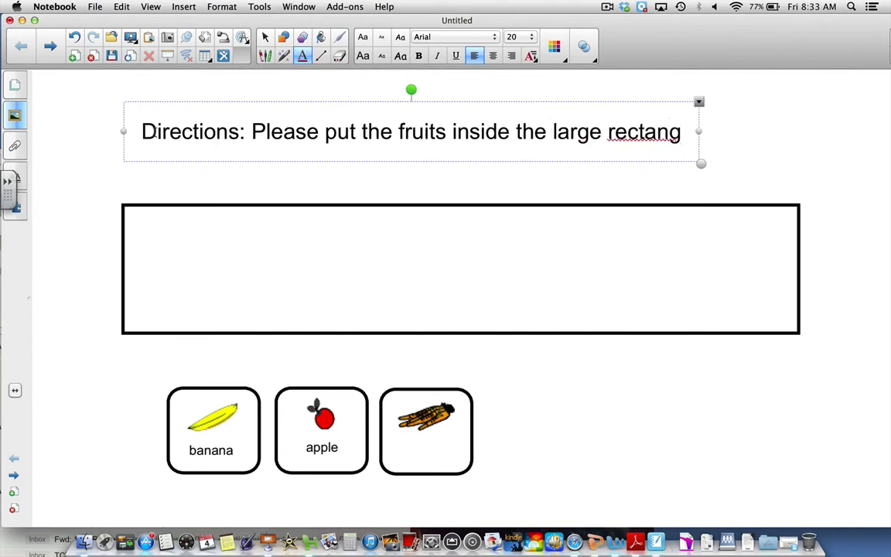
{"action": "type", "text": "le."}
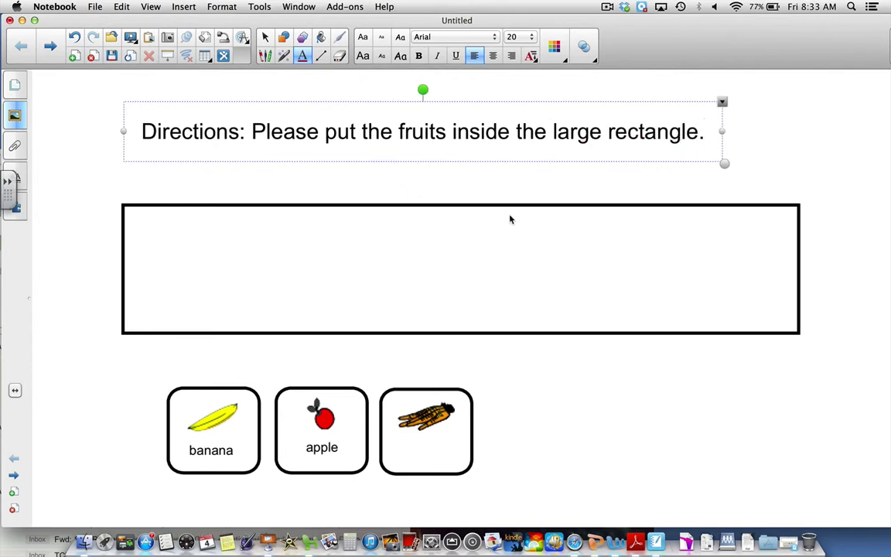
{"action": "left_click", "coordinate": [566, 190]}
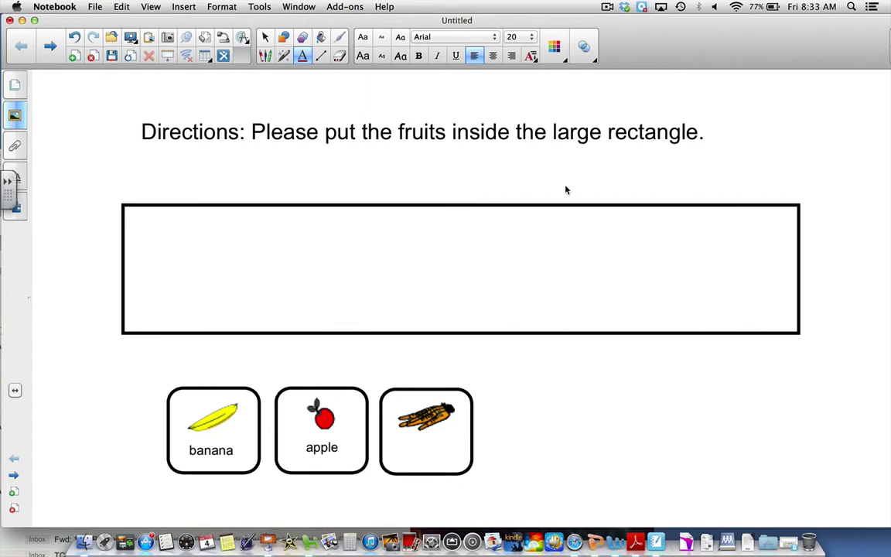
{"action": "left_click", "coordinate": [531, 133]}
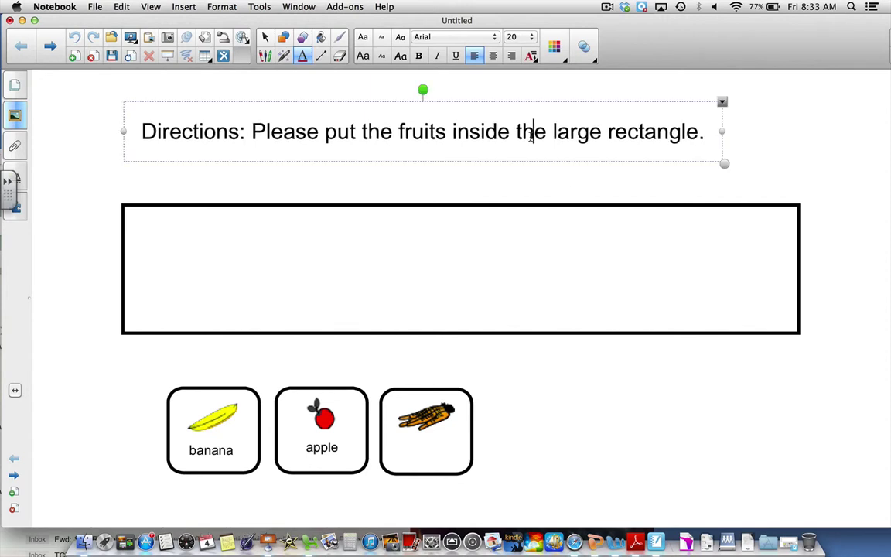